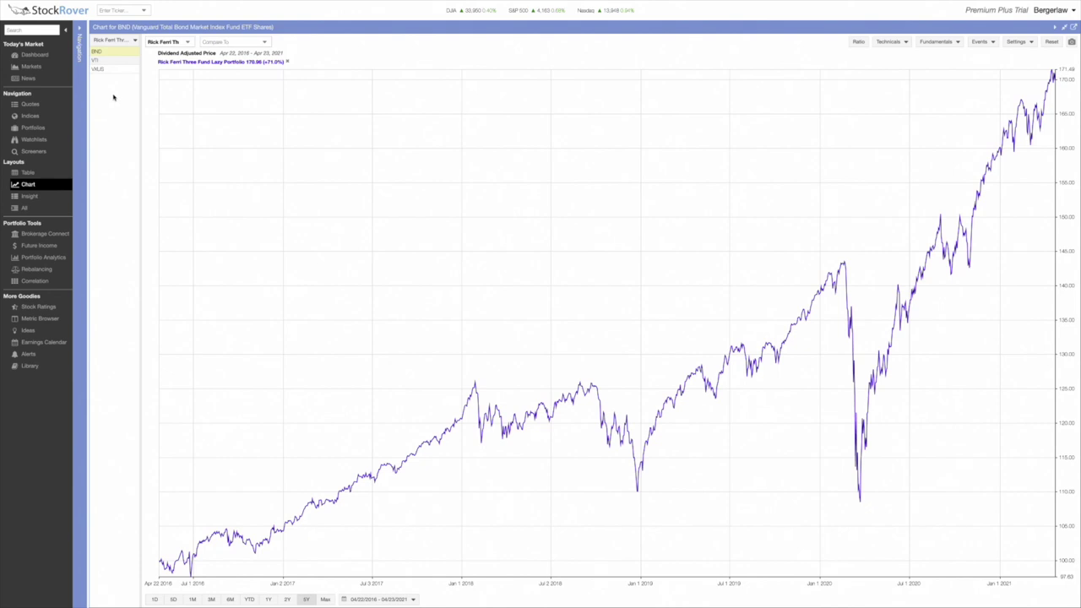
mouse_move(99, 51)
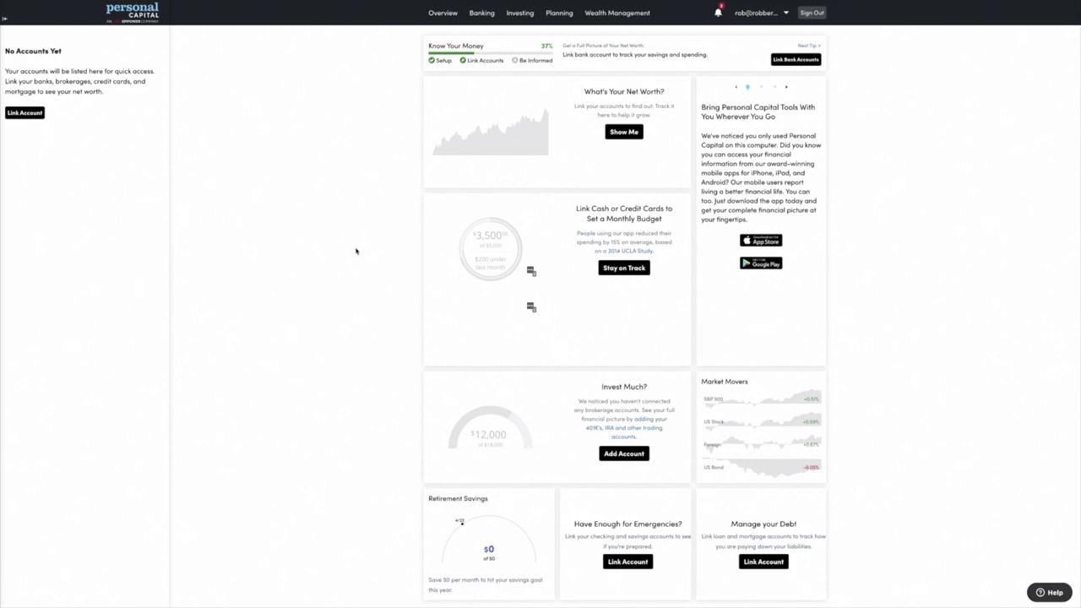
Search the financial institutions for "m1 finance" and link the M1 Finance account.
left_click(29, 114)
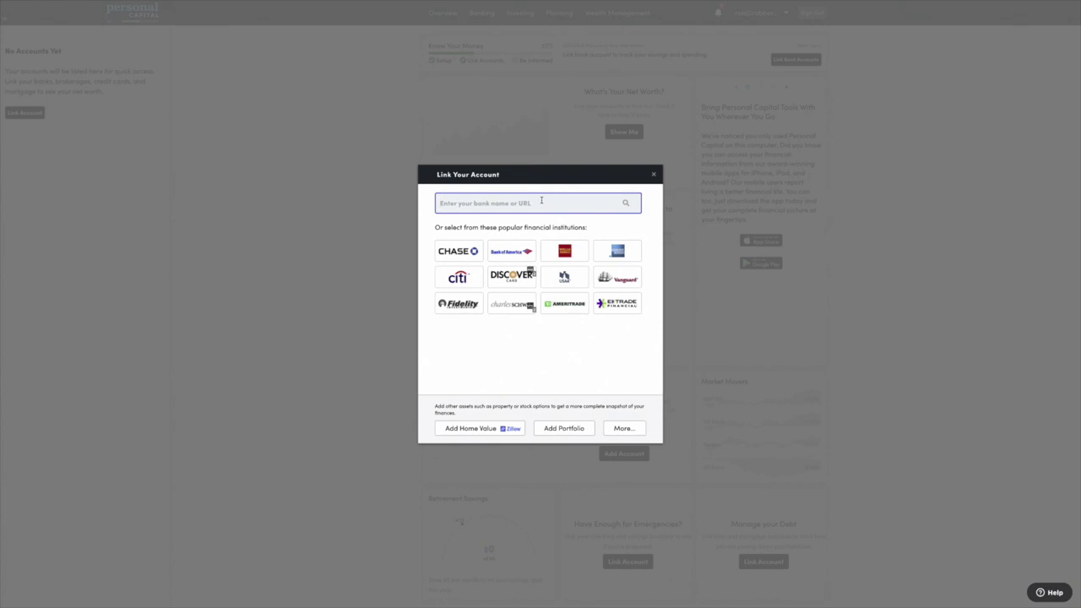
type("m1 finance")
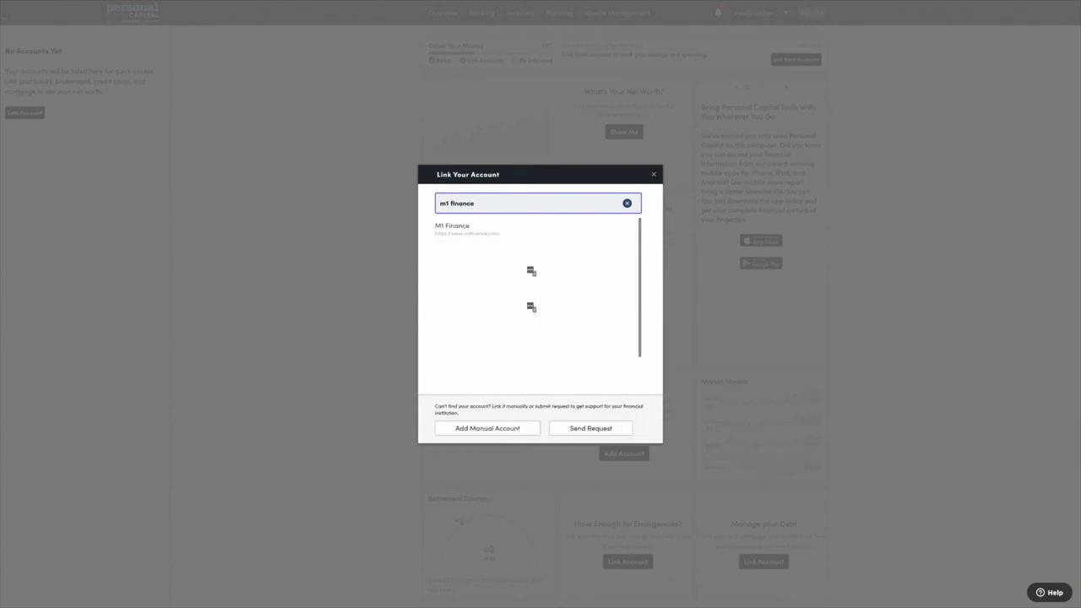
left_click(466, 227)
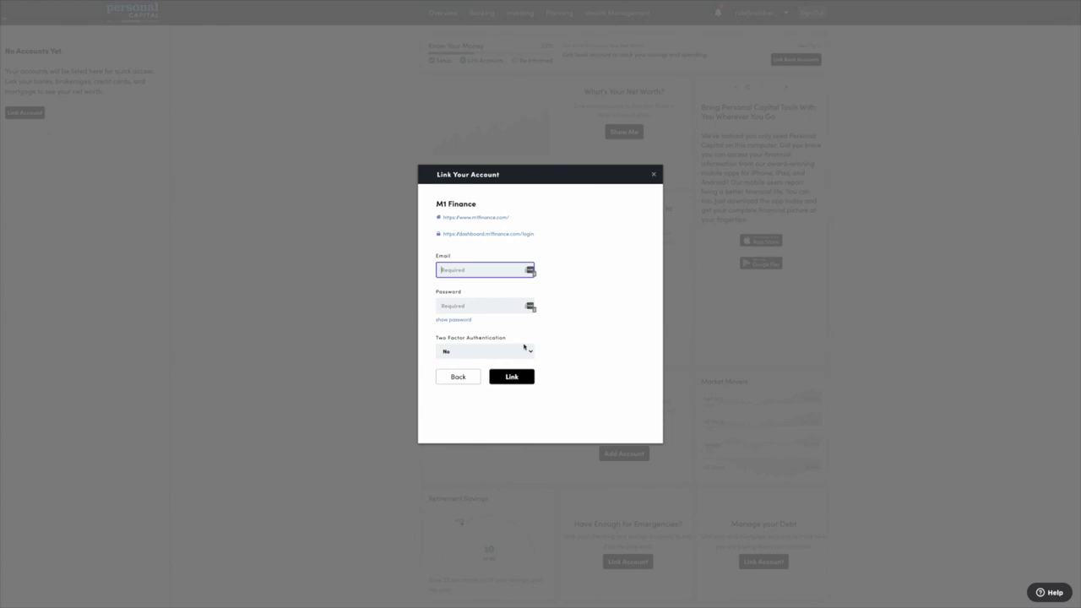
left_click(524, 347)
left_click(582, 349)
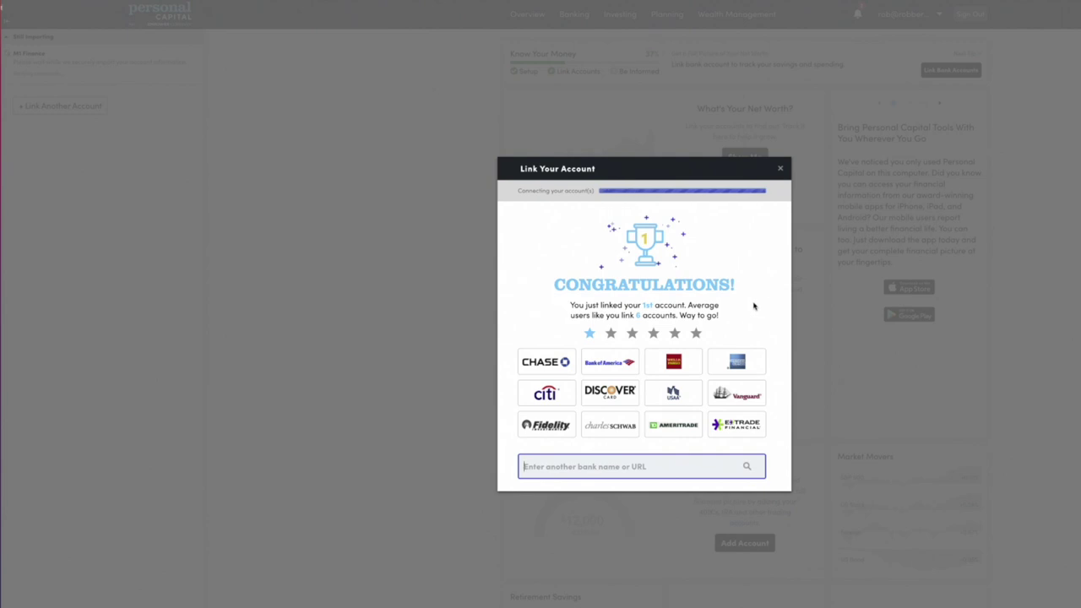
left_click(780, 171)
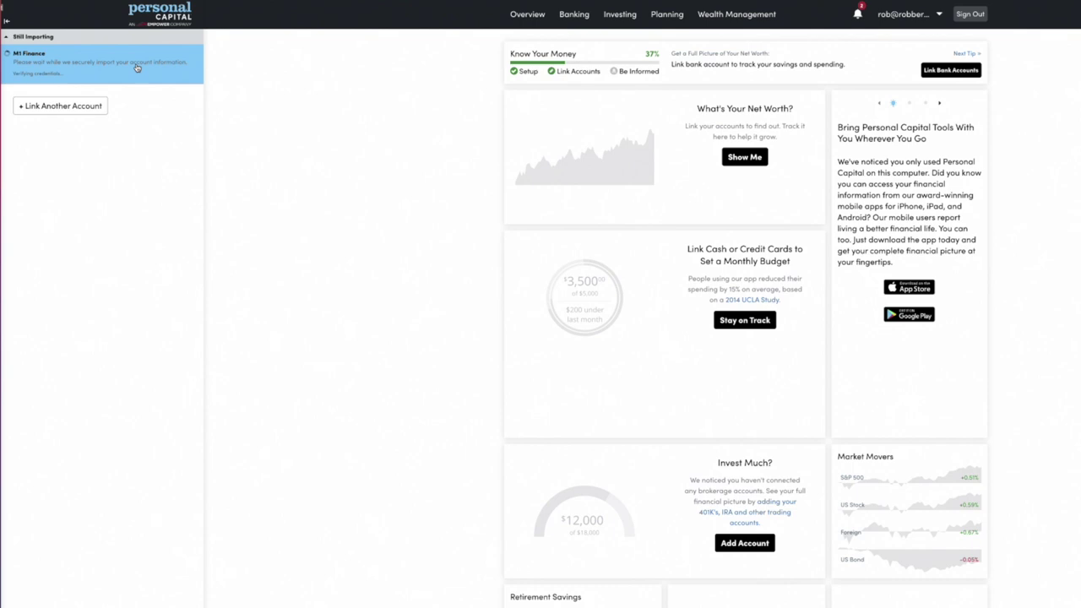
Add another linked account of the type Manual Investment Holdings, named IRA, and proceed to its holdings.
left_click(66, 108)
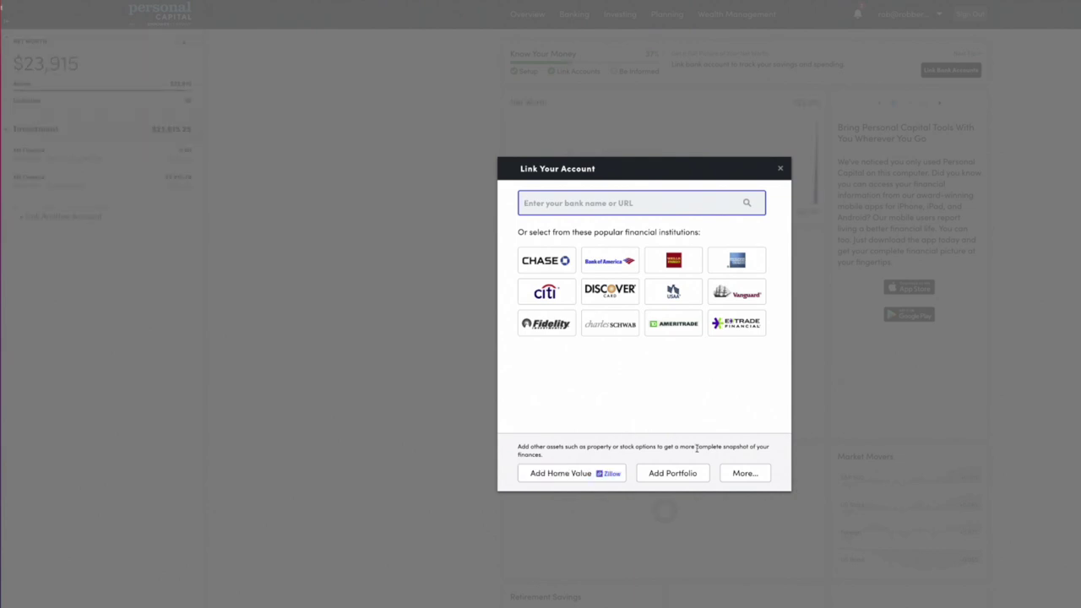
left_click(749, 476)
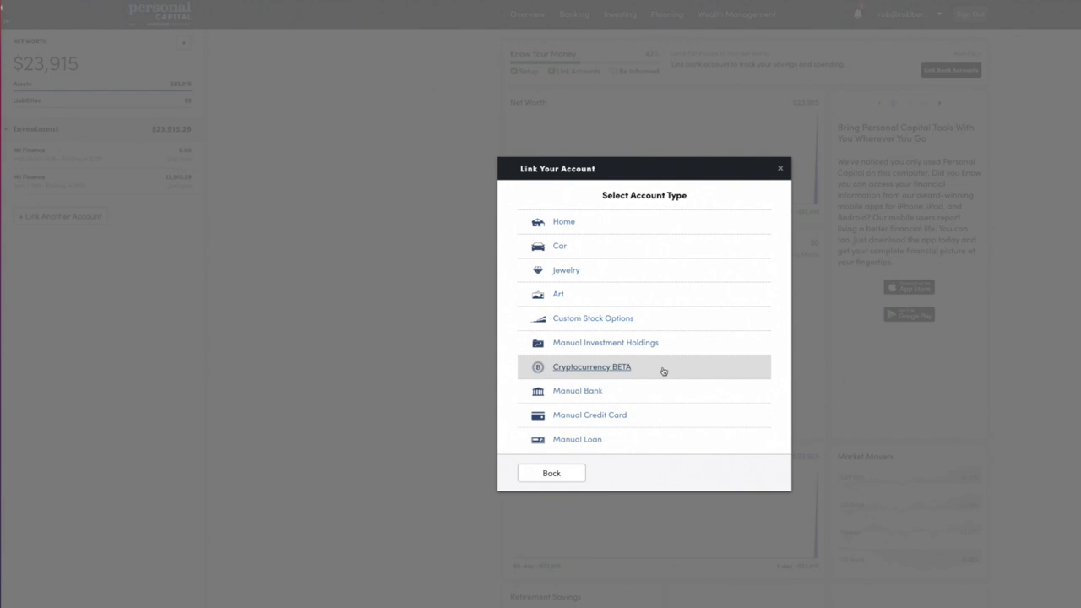
left_click(606, 343)
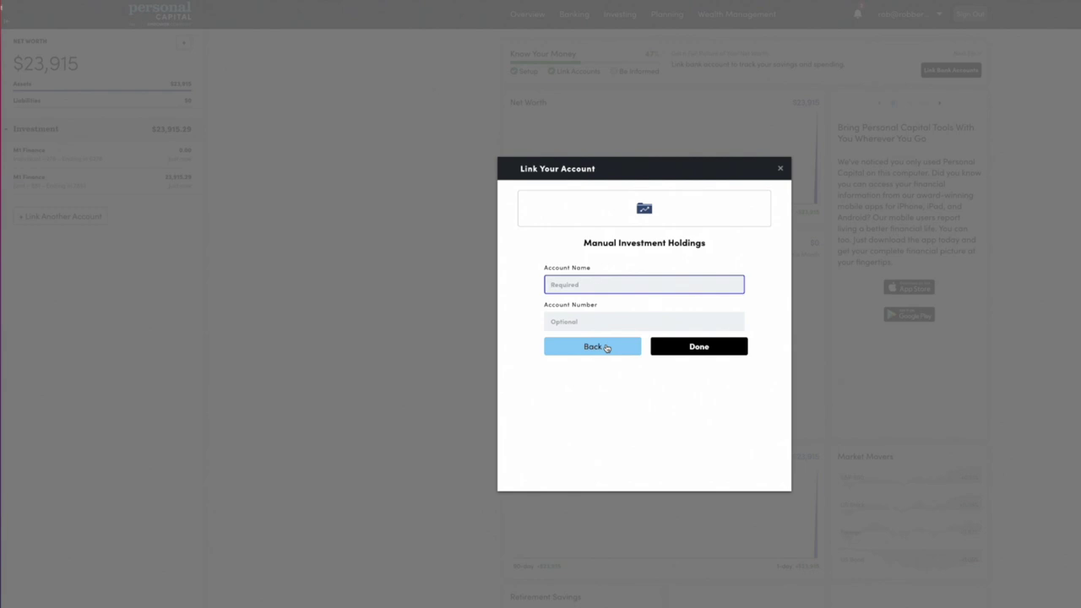
left_click(632, 283)
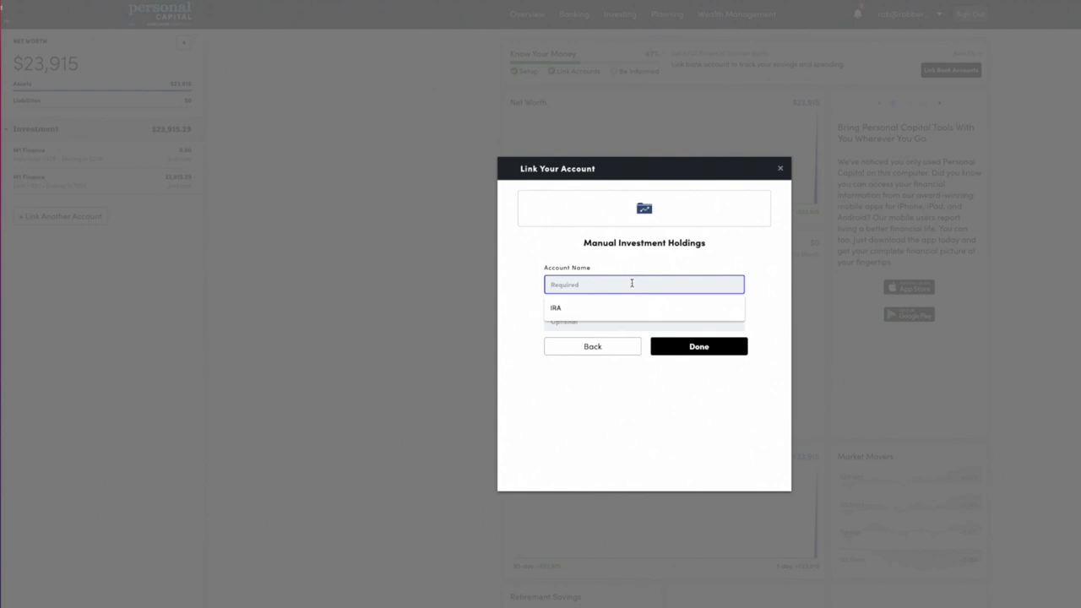
left_click(588, 306)
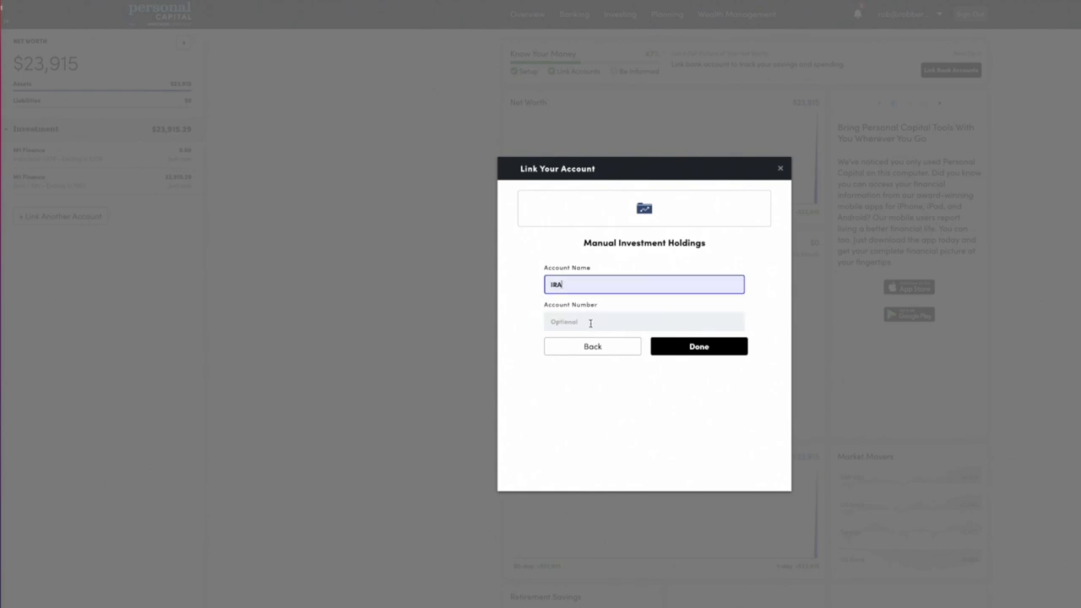
left_click(708, 348)
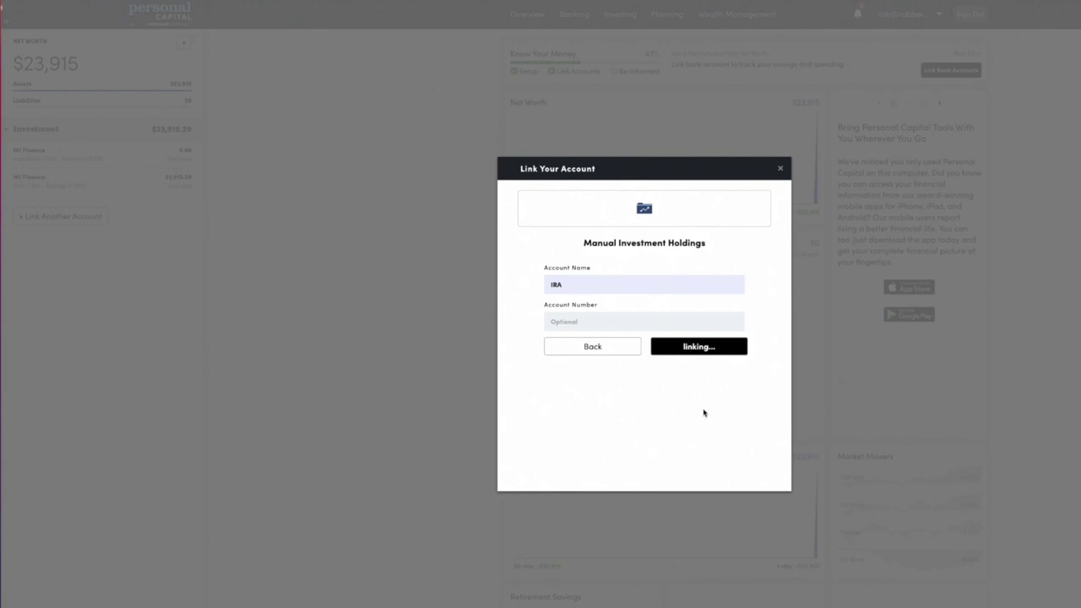
left_click(634, 374)
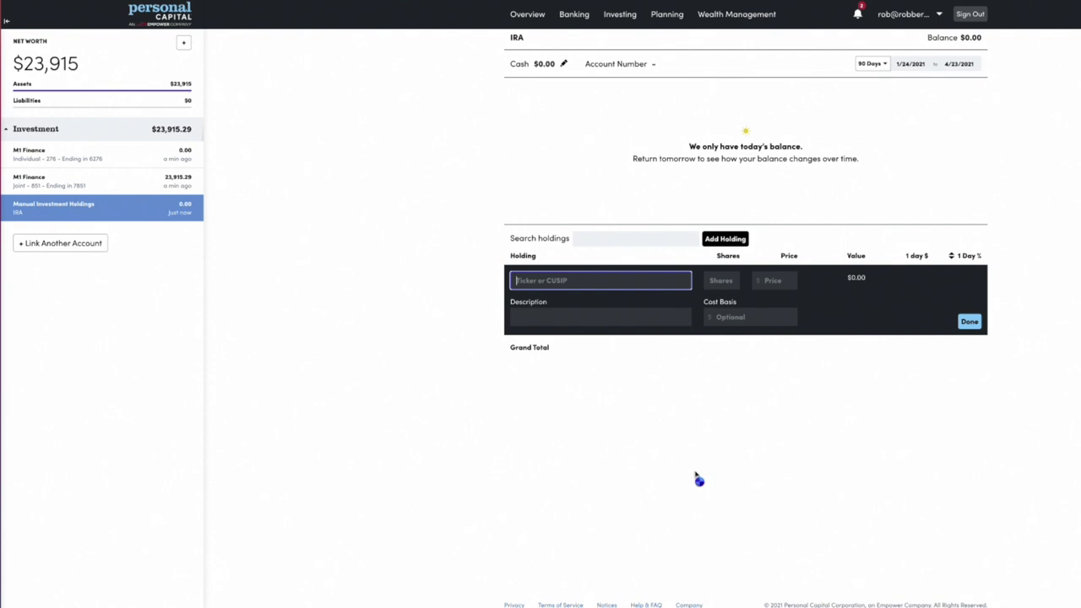
Add 1000 shares of VTI as a holding in the manual IRA account.
type("vti")
key("BackSpace")
key("BackSpace")
key("BackSpace")
type("vti")
left_click(736, 298)
left_click(604, 281)
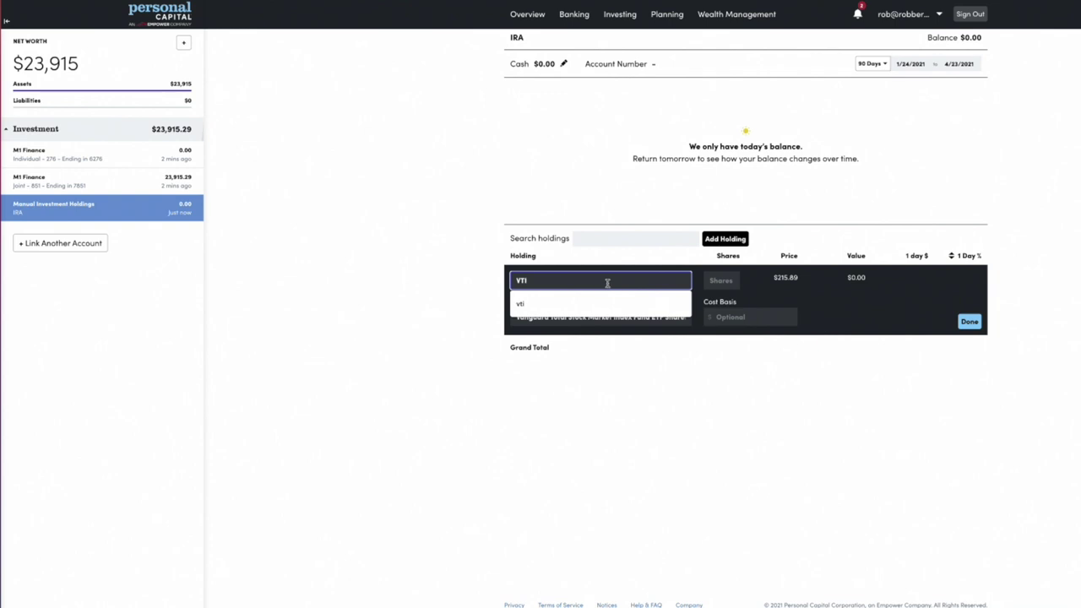
left_click(719, 282)
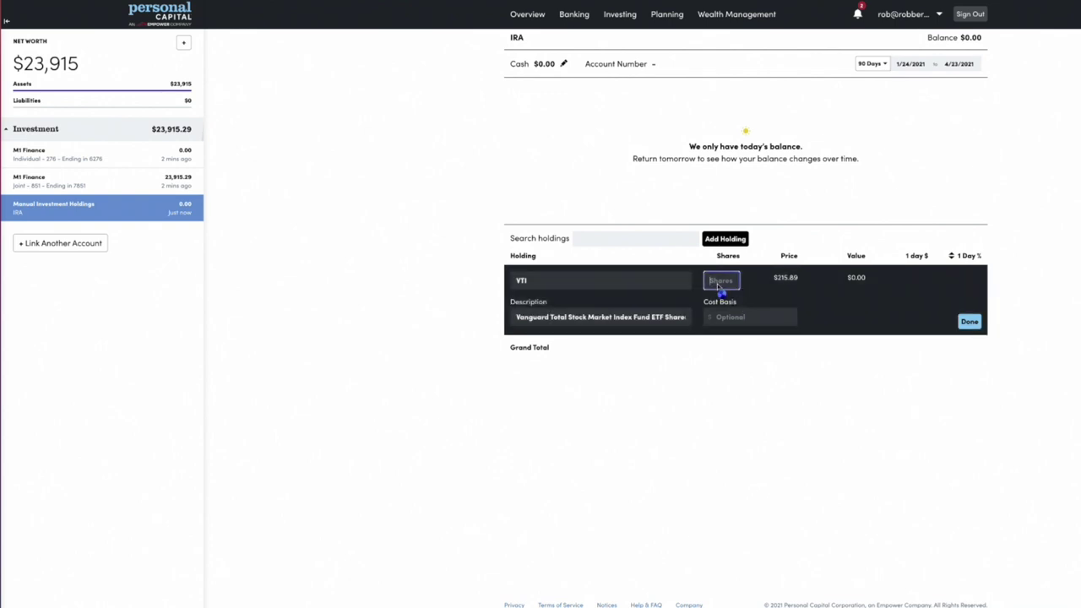
type("1000")
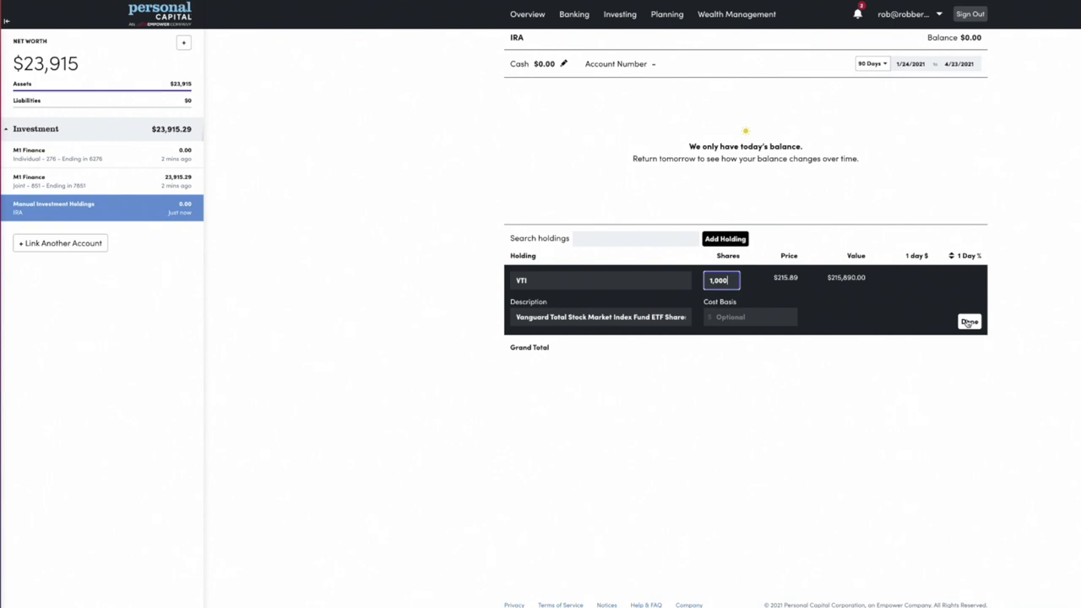
left_click(969, 322)
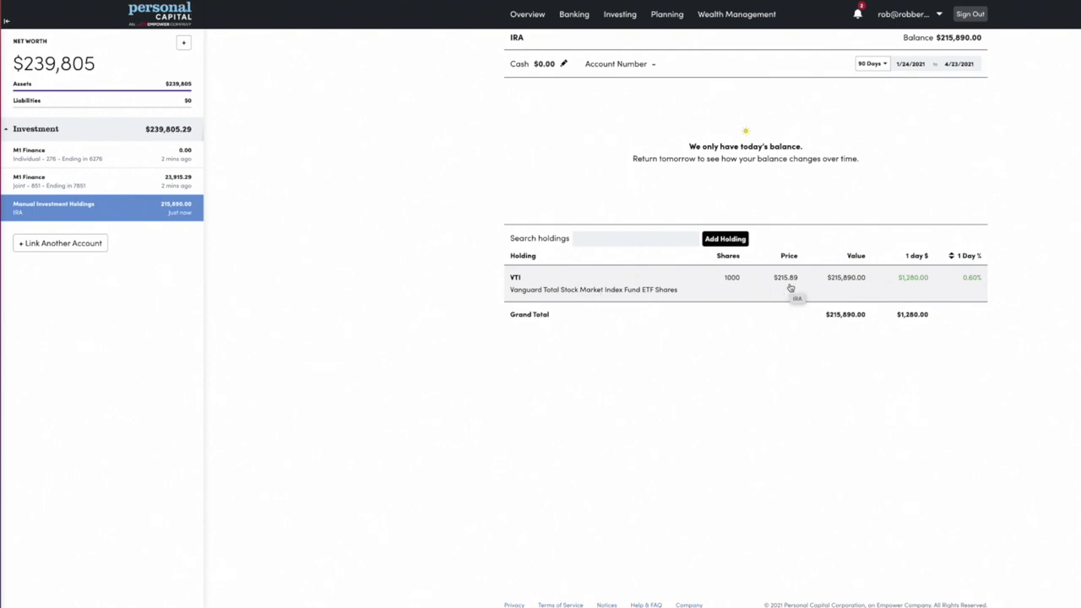
Add 1000 shares of BND as a holding in the manual IRA account.
left_click(724, 239)
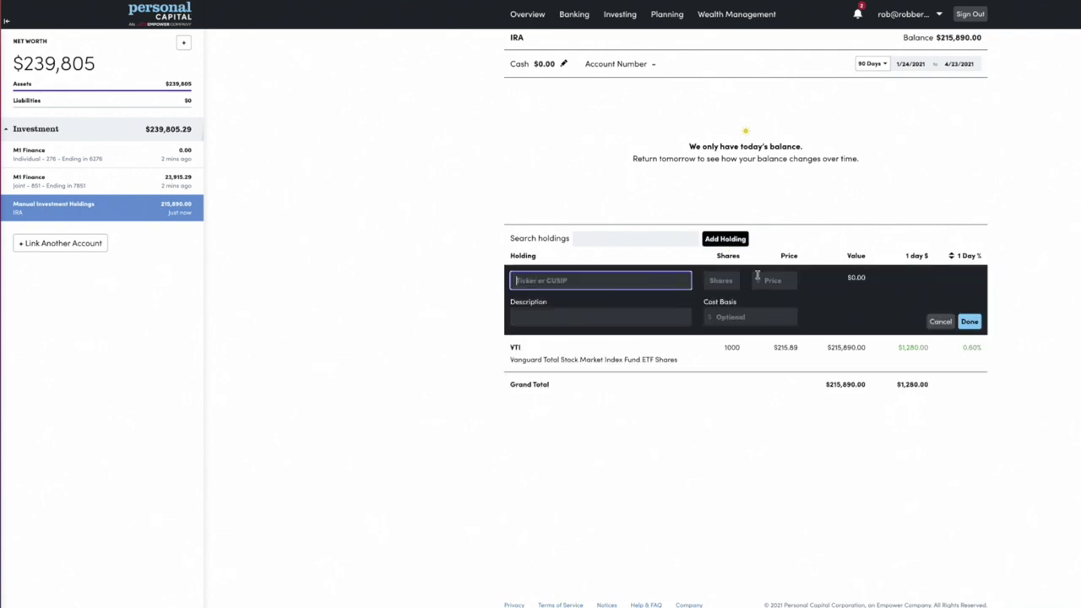
left_click(601, 280)
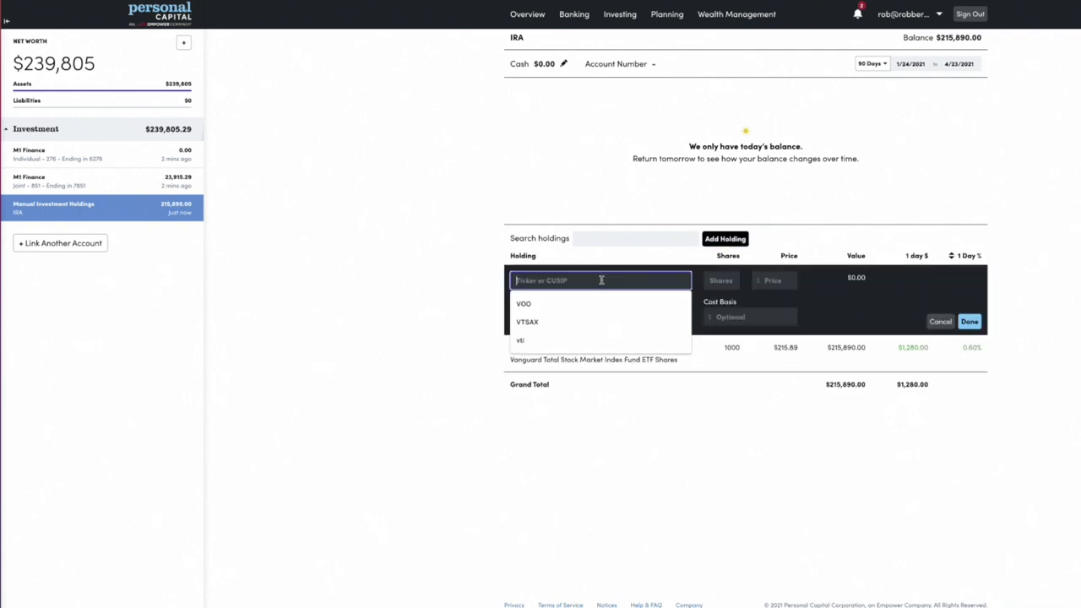
type("bnd")
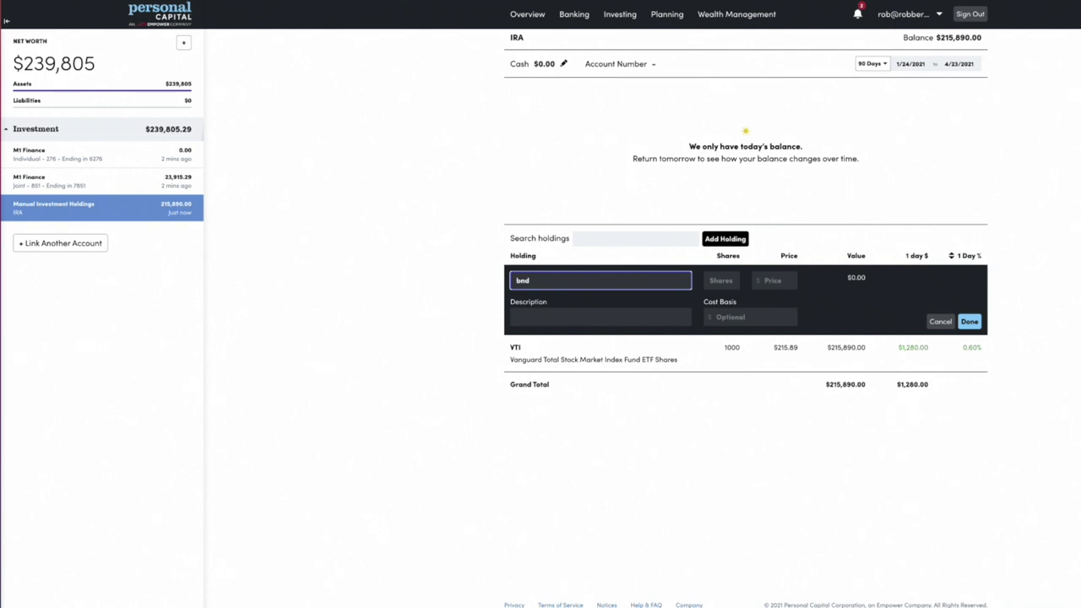
key("Tab")
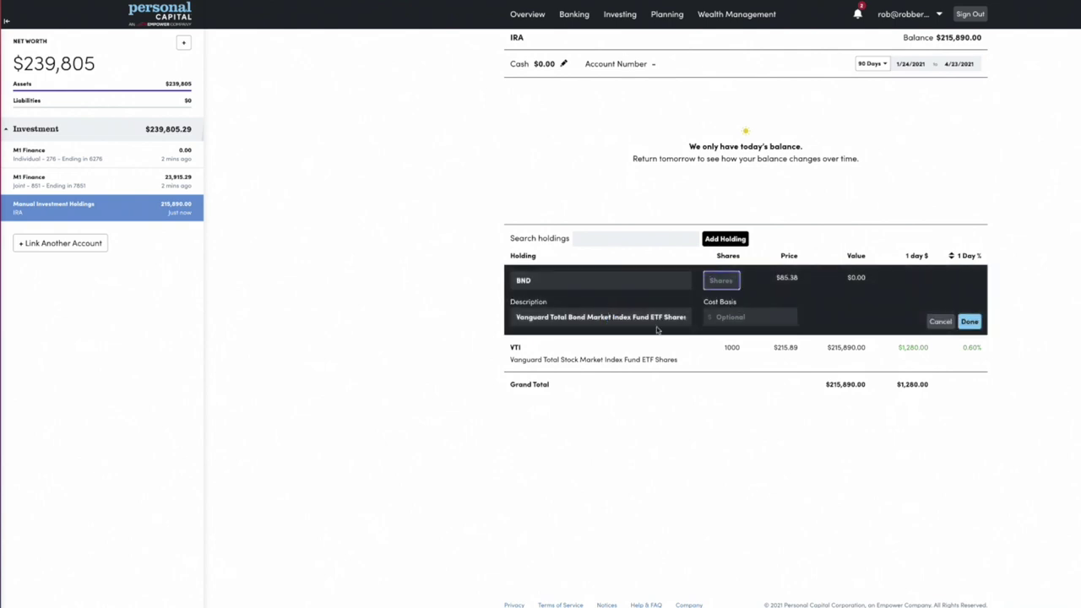
type("1000")
left_click(963, 326)
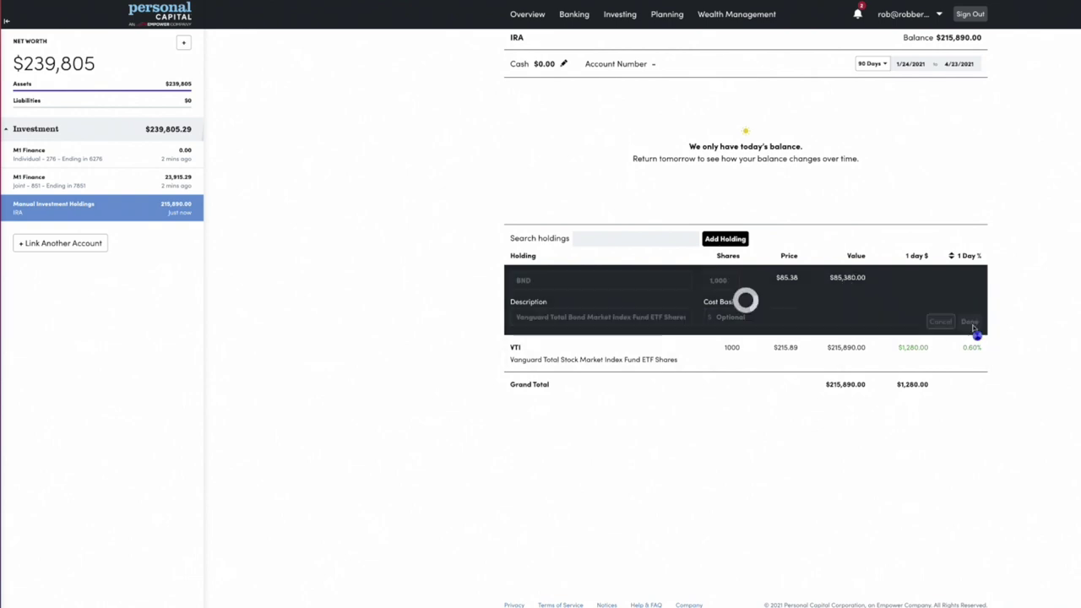
Add 1000 shares of VXUS as a holding in the manual IRA account.
left_click(736, 240)
left_click(623, 281)
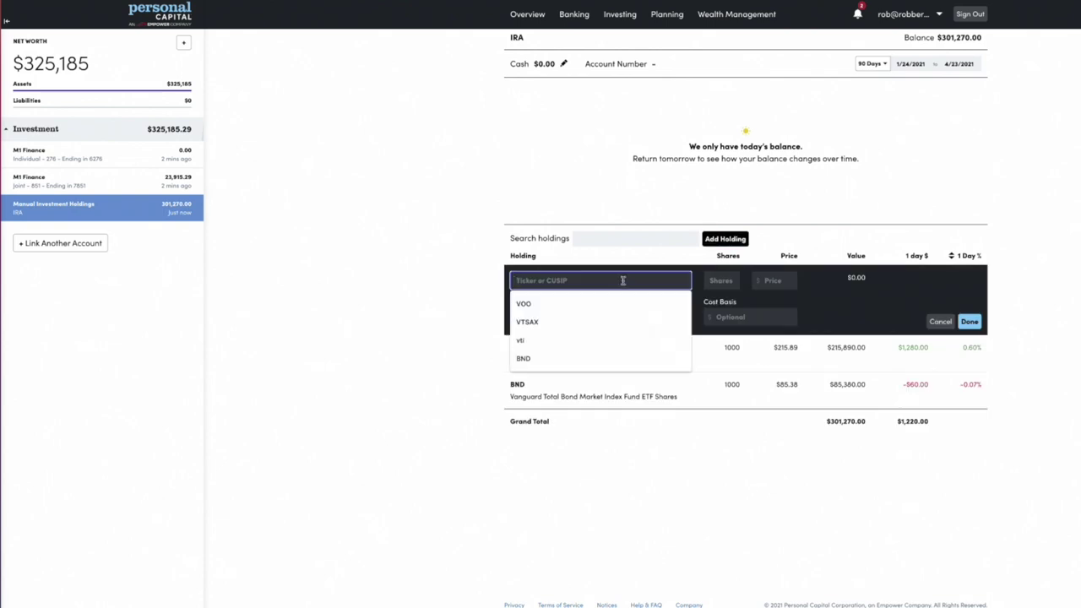
type("vxus")
key("Tab")
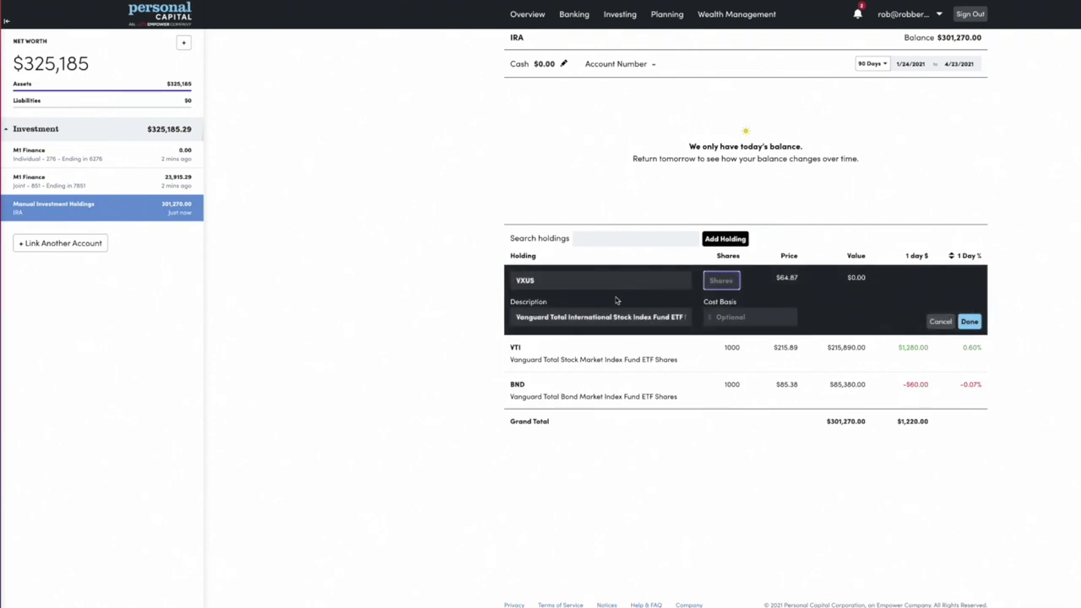
type("1000")
left_click(971, 323)
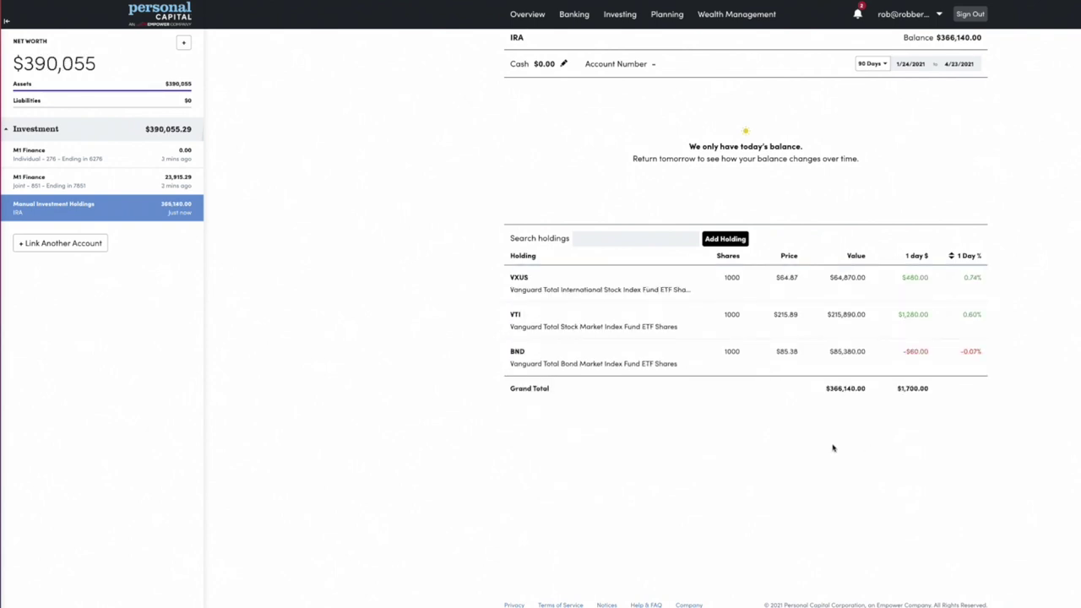
Return to the dashboard and permanently remove the empty individual M1 Finance account.
mouse_move(519, 20)
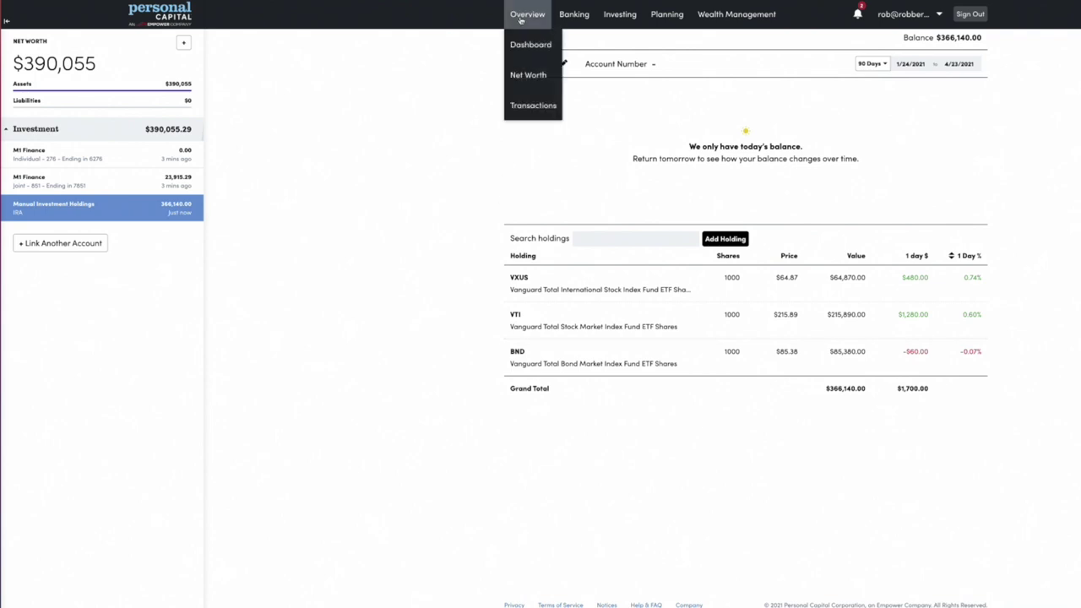
left_click(522, 41)
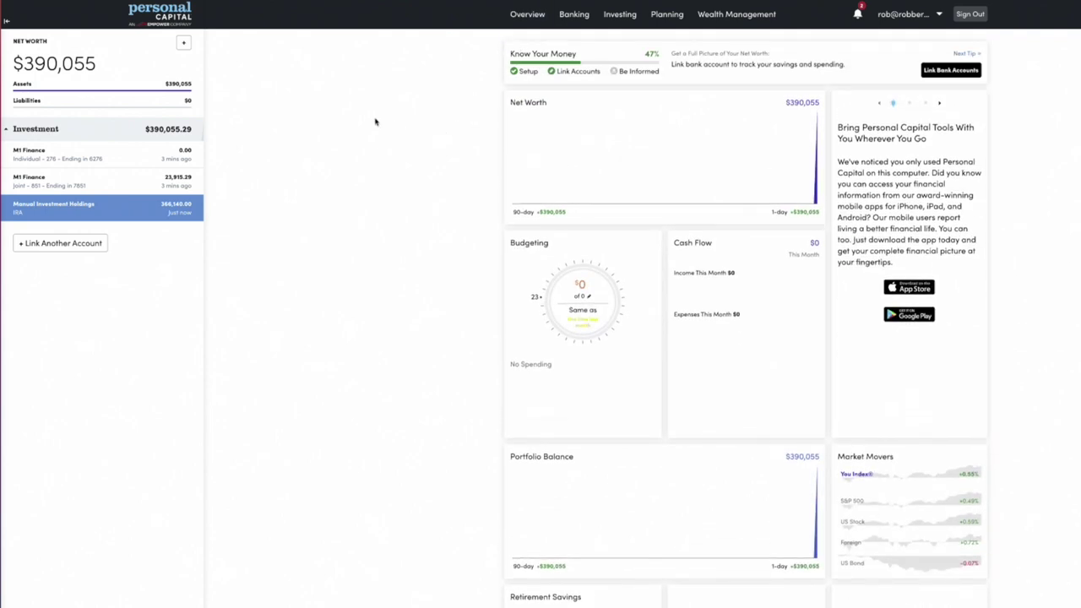
mouse_move(68, 212)
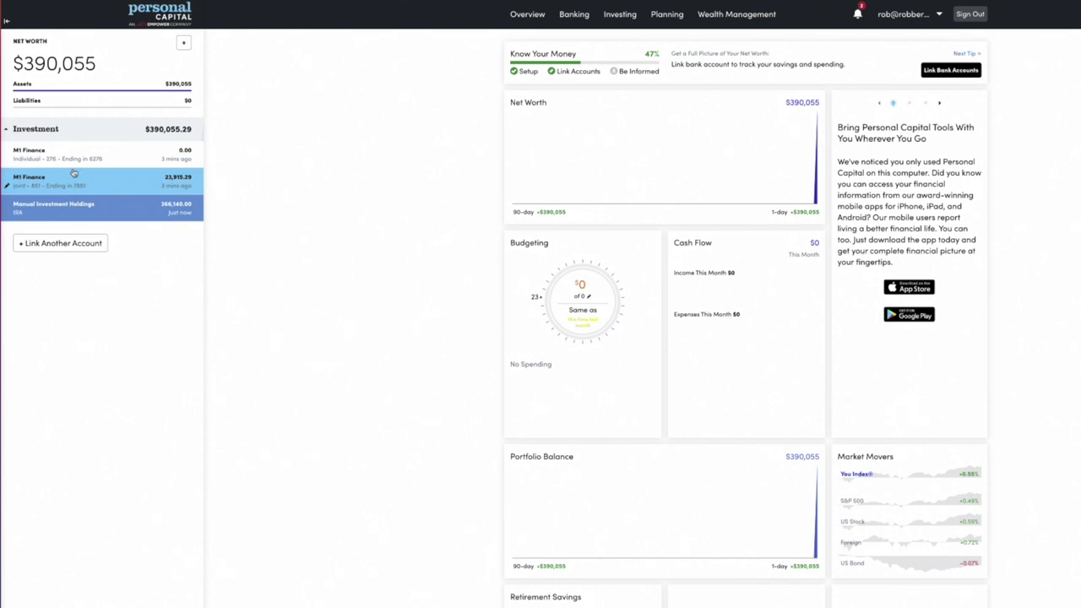
left_click(7, 160)
left_click(498, 462)
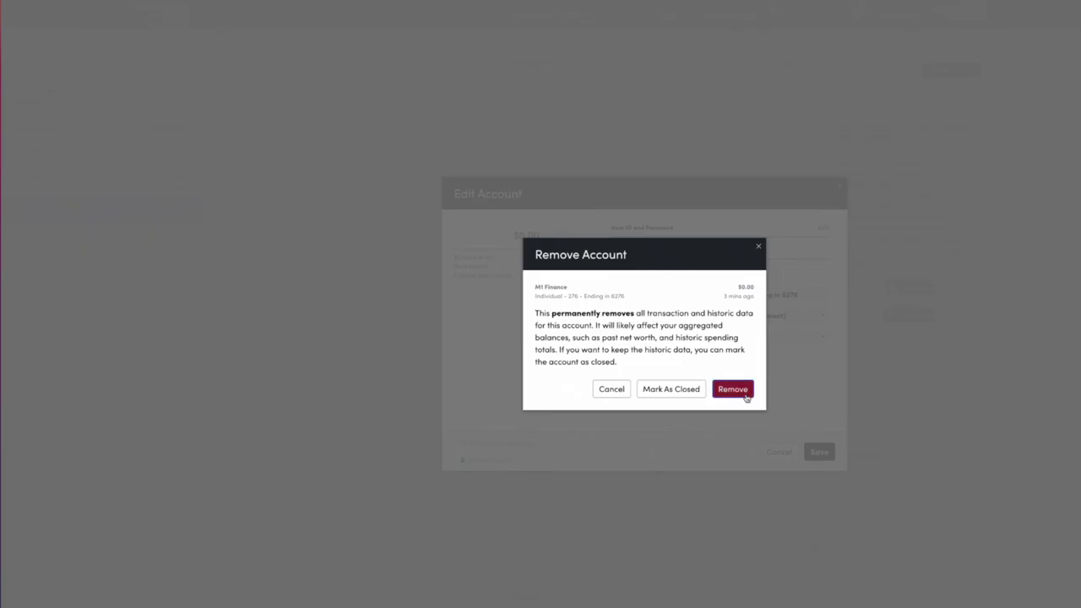
left_click(745, 395)
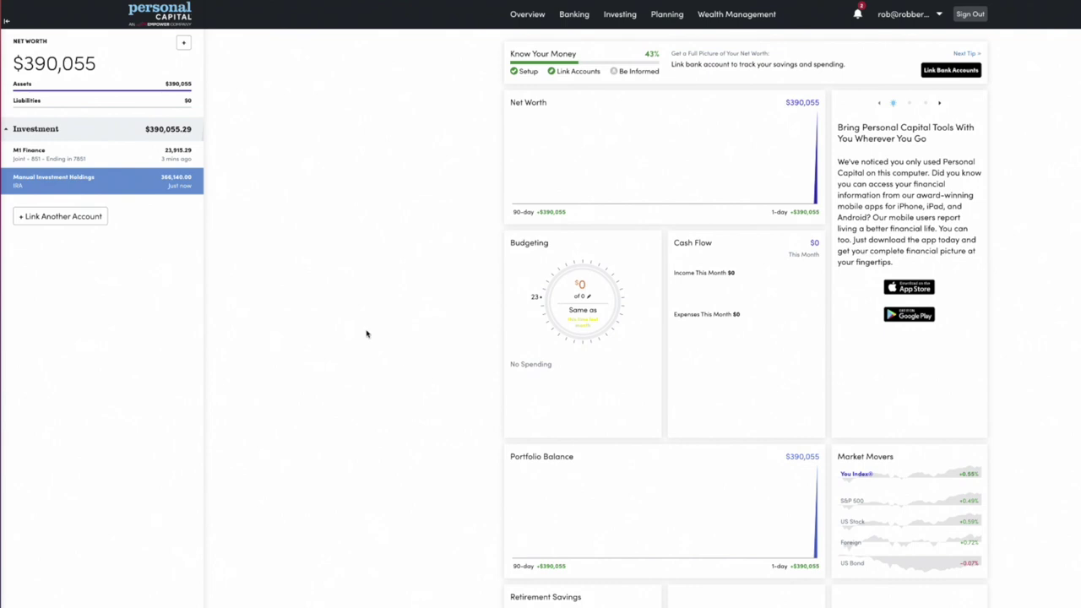
View the joint M1 Finance account's transactions and the manual IRA account's holdings.
left_click(133, 157)
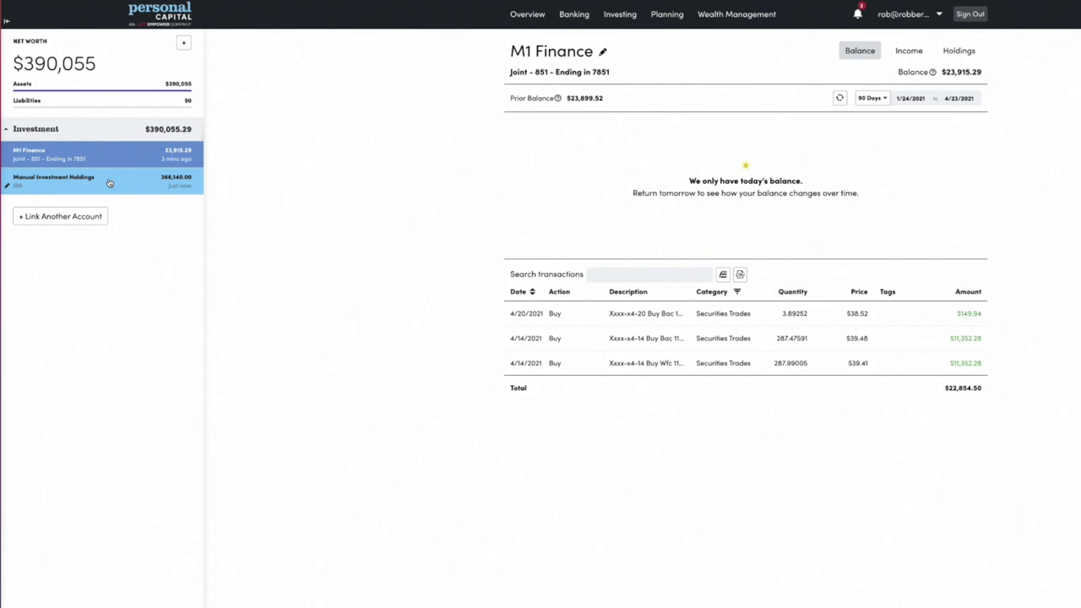
left_click(100, 181)
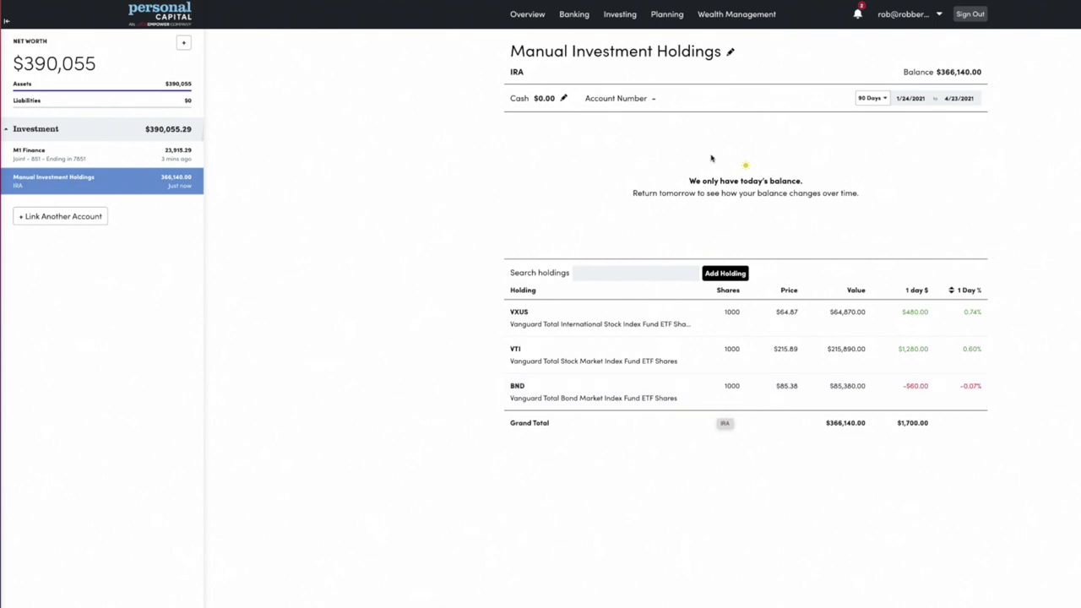
View the combined portfolio holdings and examine the account filter and date-range choices.
mouse_move(629, 17)
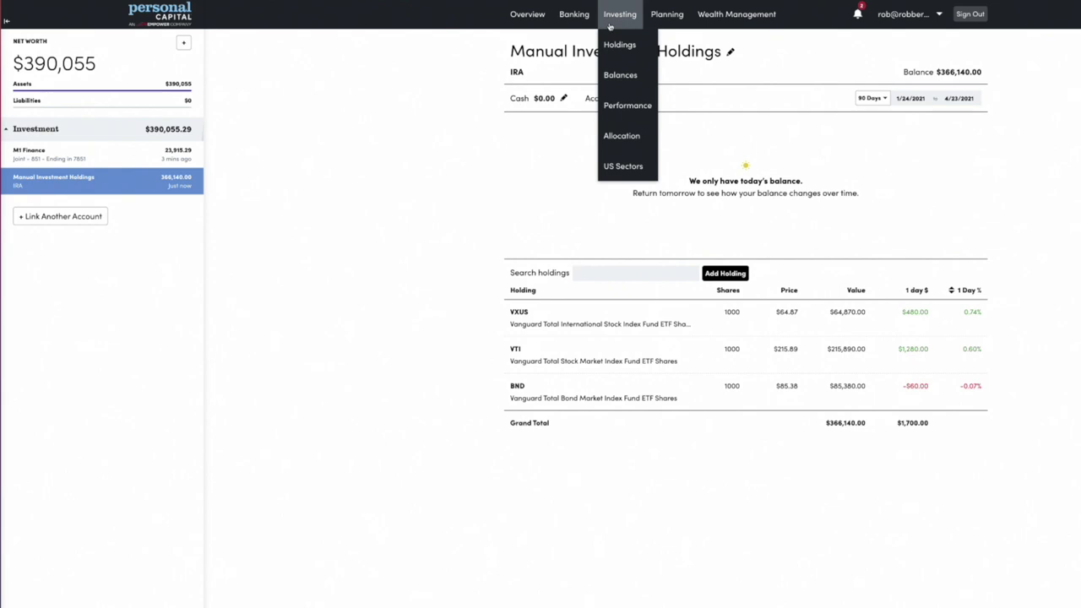
left_click(621, 46)
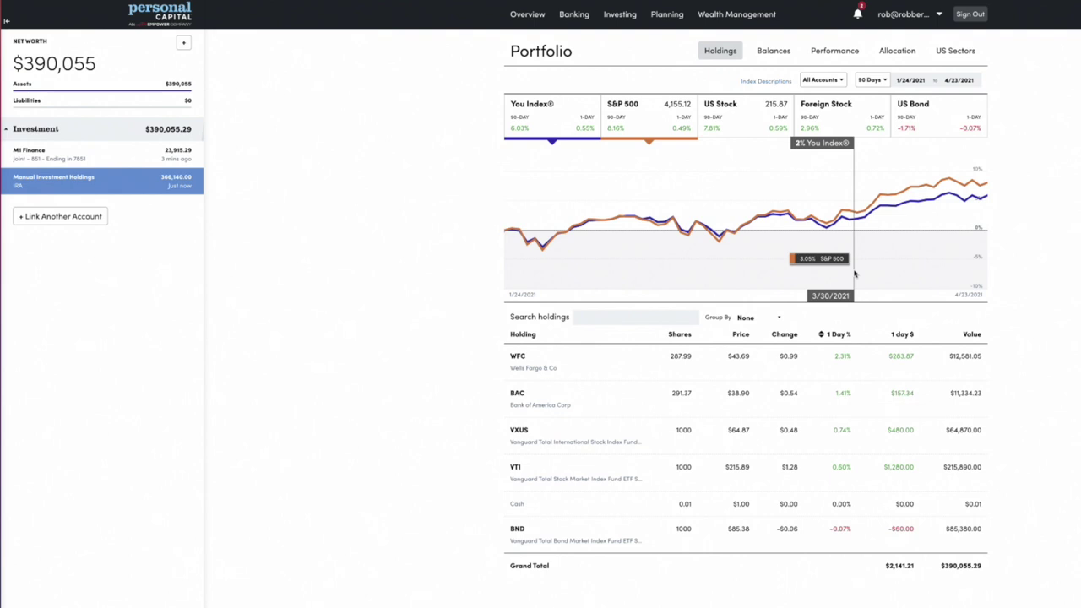
left_click(842, 80)
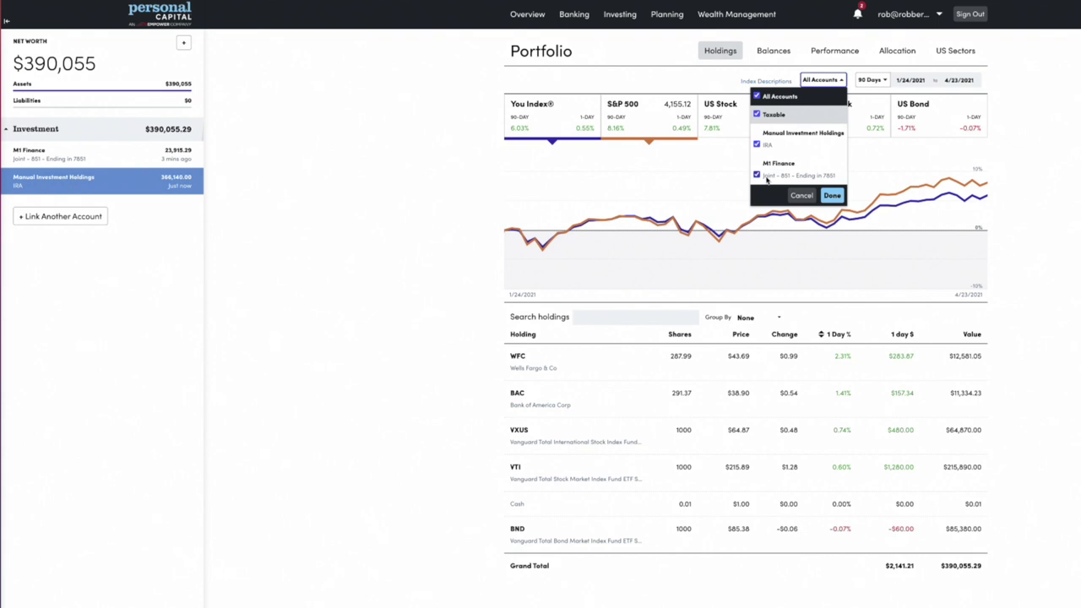
left_click(757, 114)
left_click(757, 114)
left_click(756, 96)
left_click(757, 175)
left_click(882, 81)
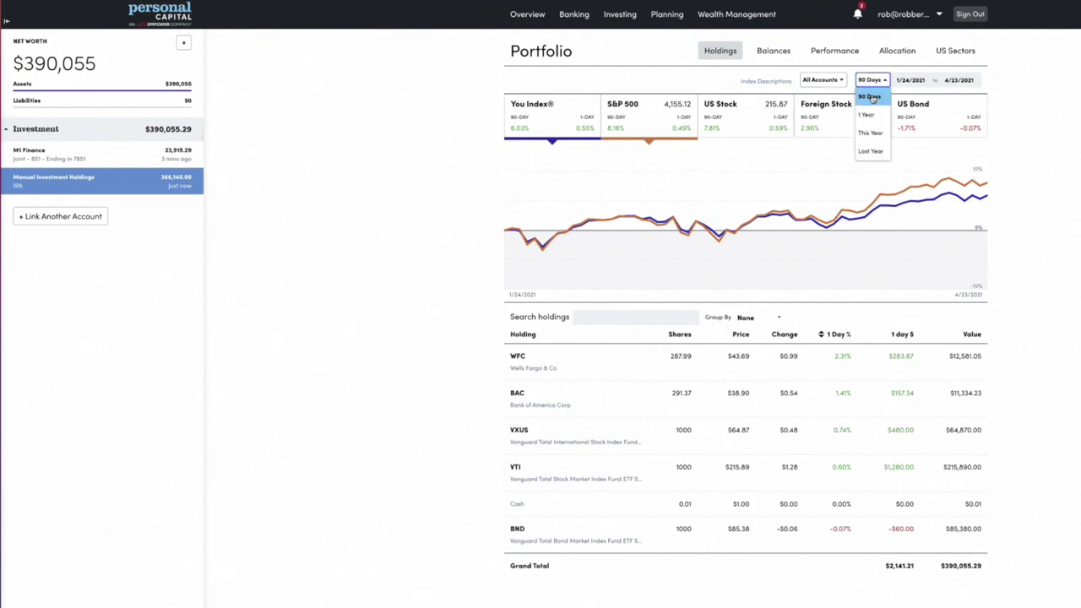
left_click(343, 237)
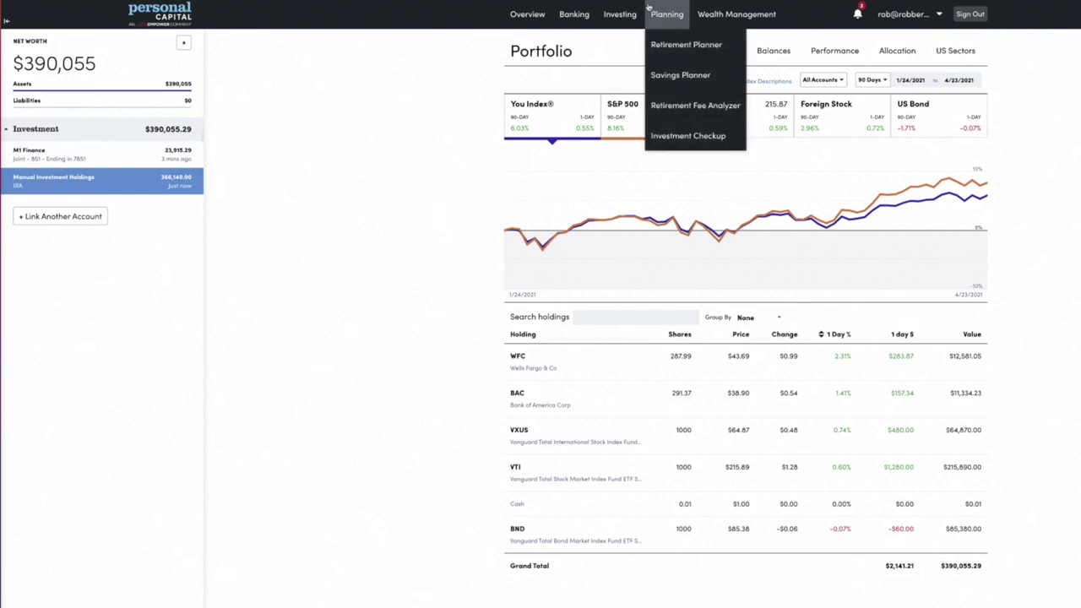
Open the Retirement Fee Analyzer, consult its help article on account types, and close the article.
mouse_move(629, 22)
mouse_move(682, 18)
left_click(718, 109)
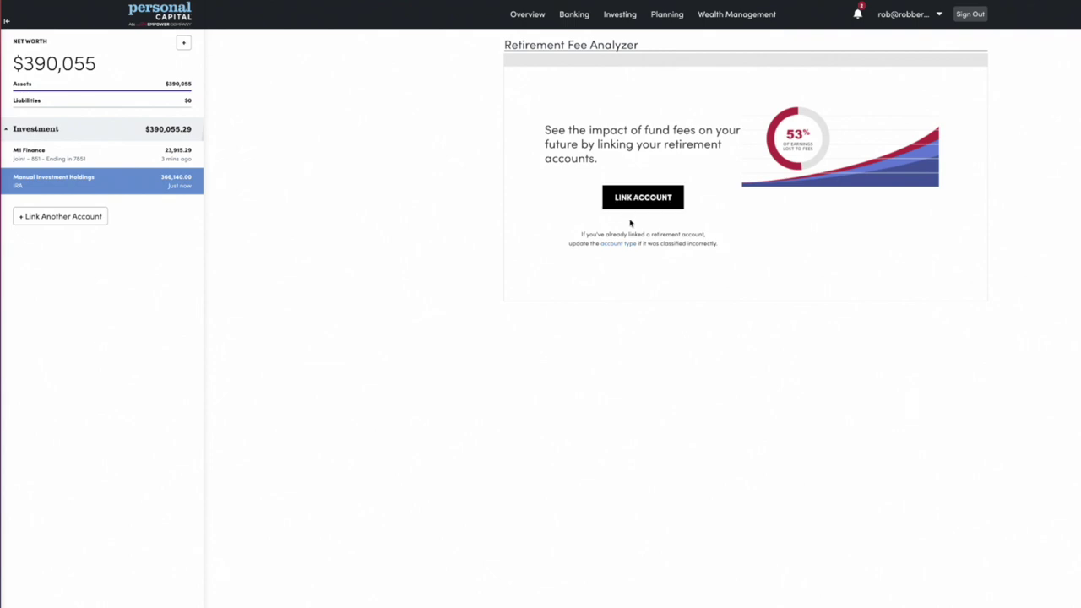
left_click(620, 244)
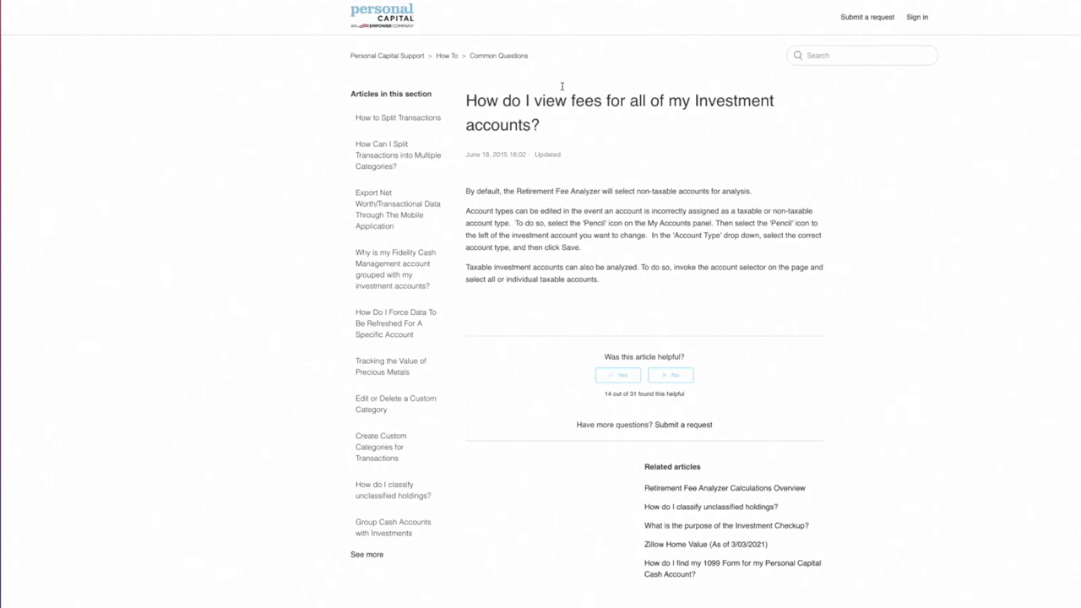
key("ctrl+w")
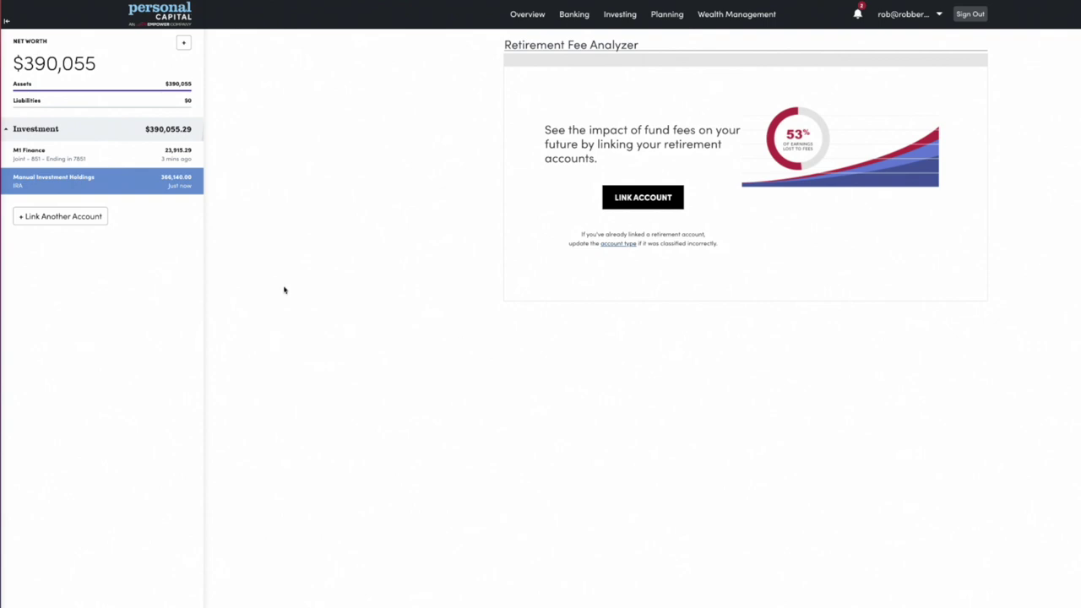
Change the manual IRA's account type to Retirement (IRA, 401k, etc.), with subtype IRA and Traditional, and save it.
left_click(11, 191)
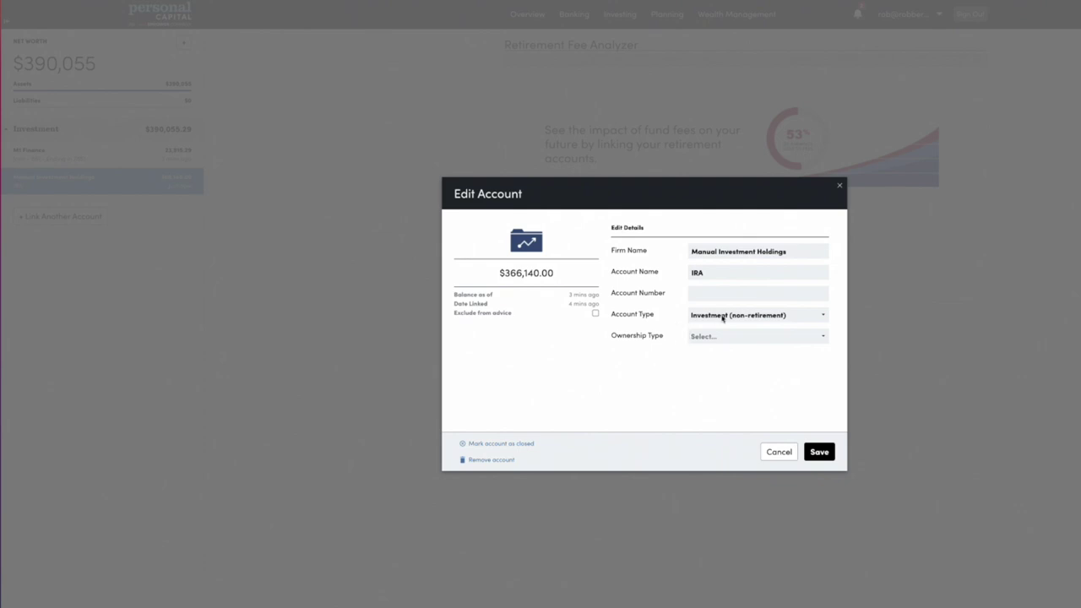
left_click(821, 318)
left_click(765, 344)
left_click(766, 344)
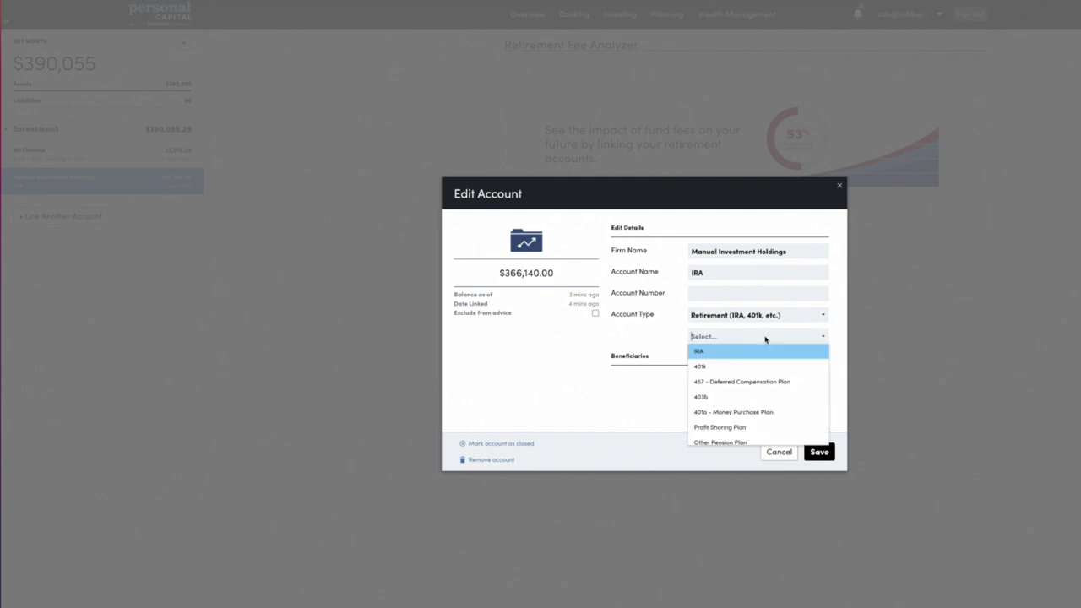
left_click(762, 349)
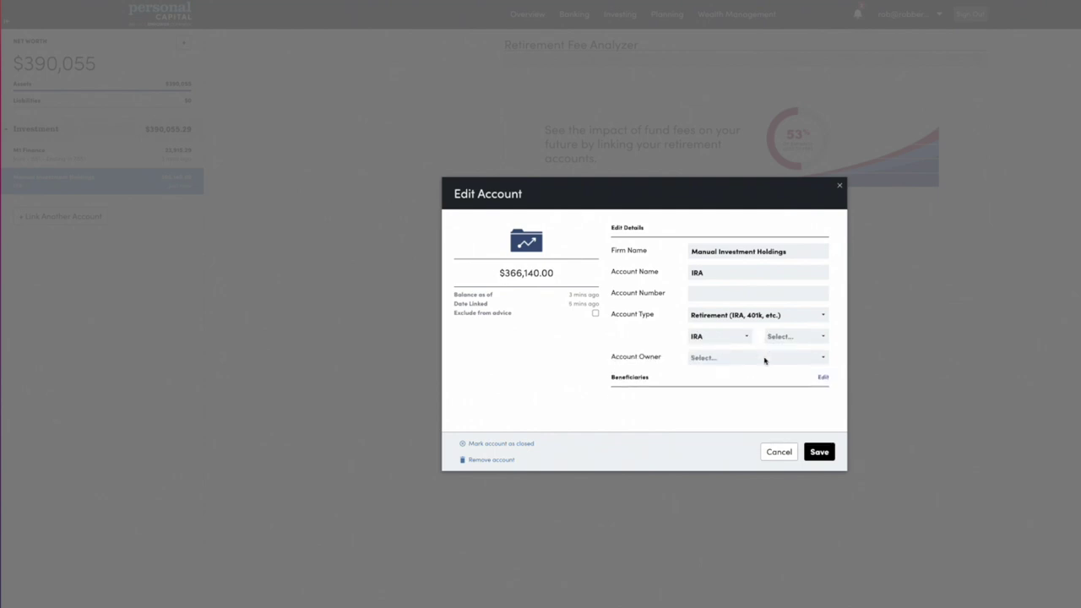
left_click(765, 357)
left_click(785, 338)
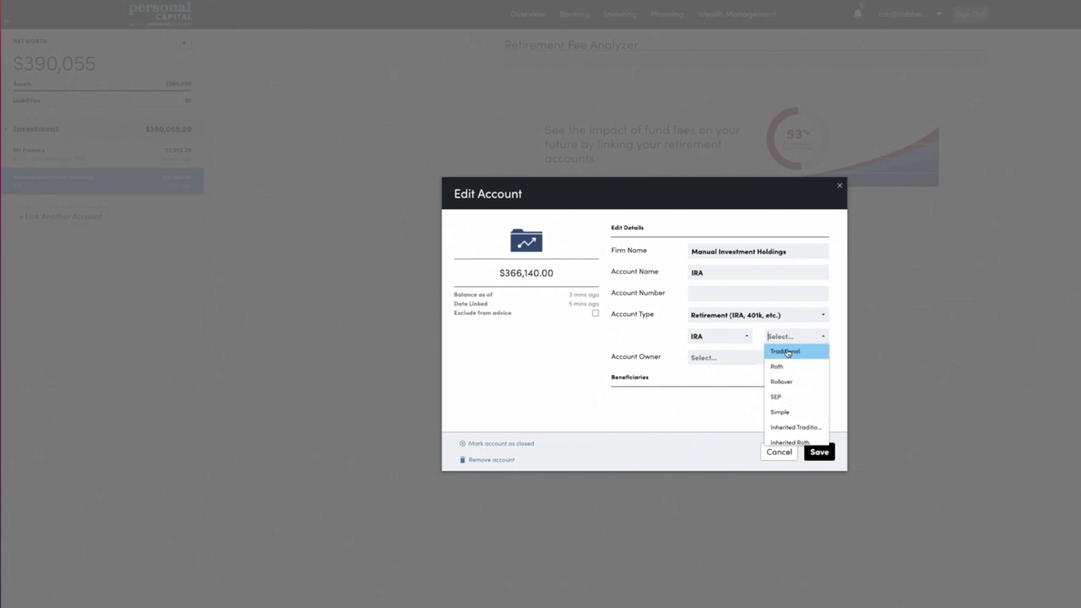
left_click(788, 352)
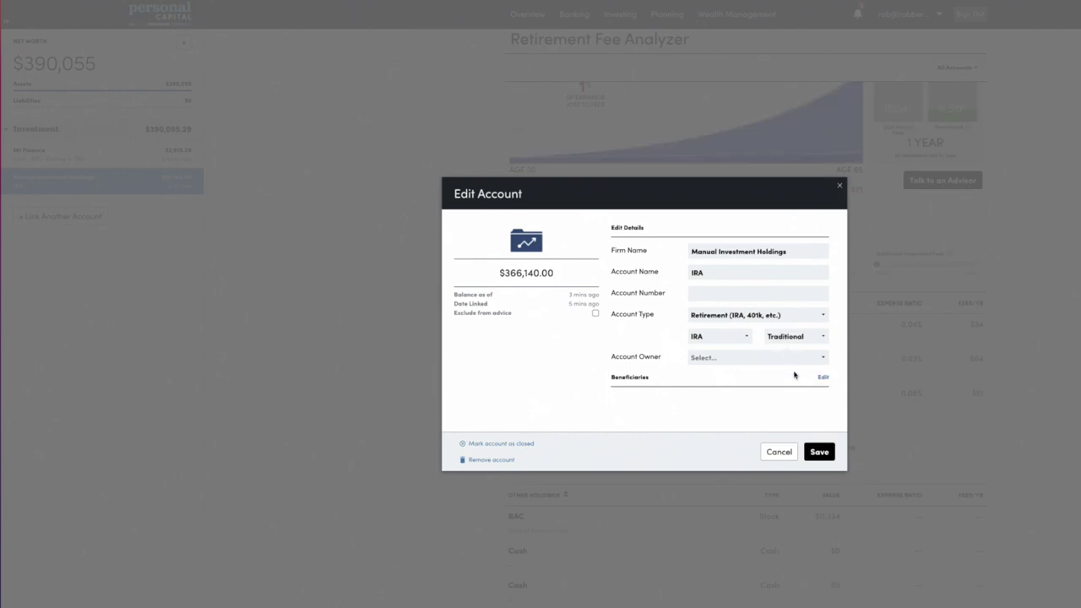
left_click(819, 453)
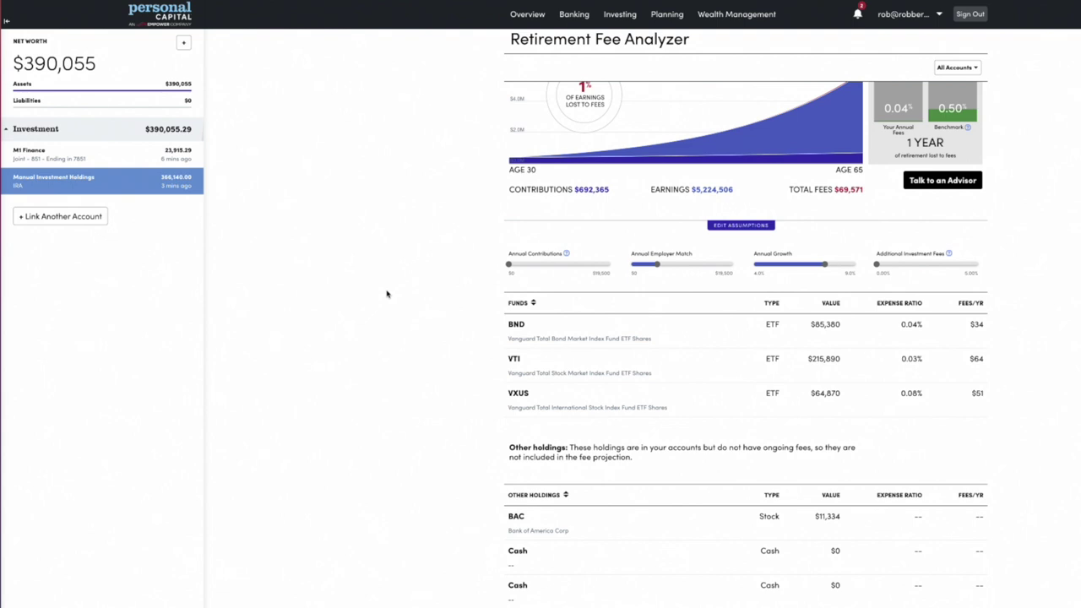
Review the fee analyzer's account filter and the expense ratios and yearly fees of the listed funds.
left_click(964, 70)
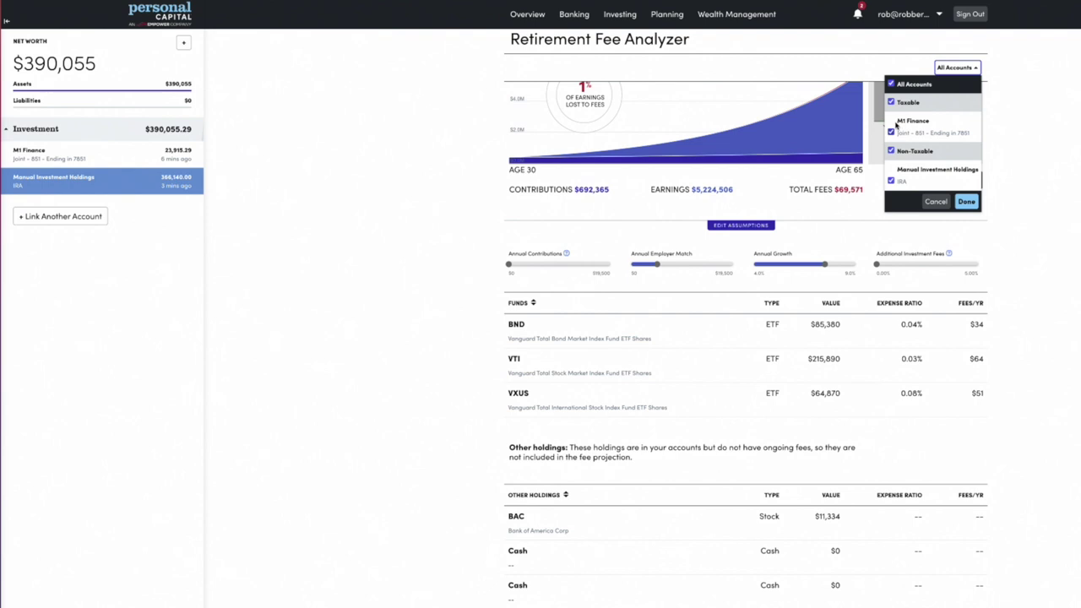
left_click(885, 140)
left_click(958, 71)
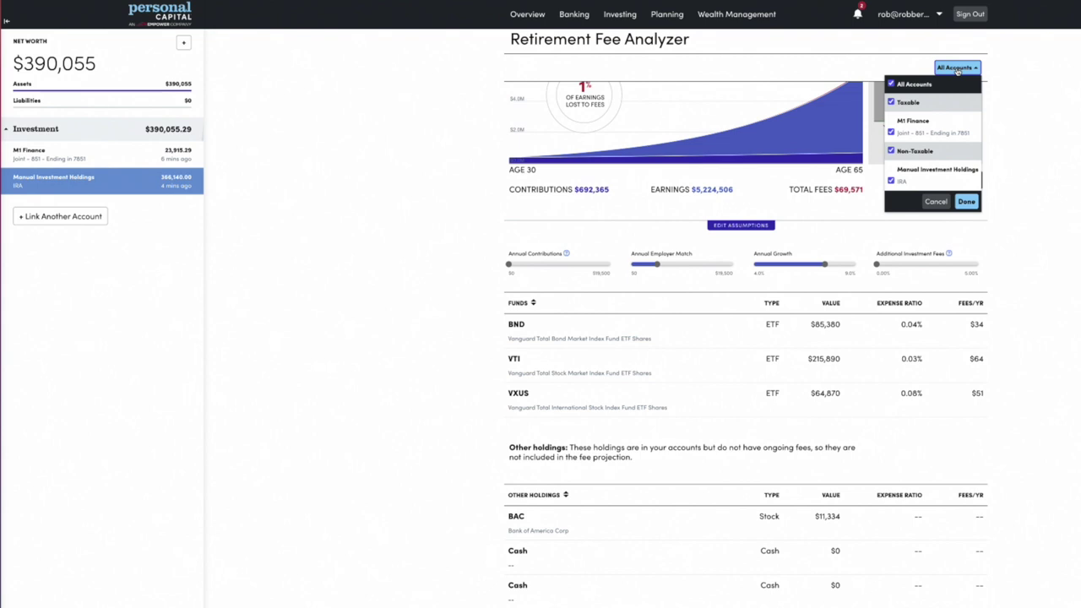
left_click(1050, 130)
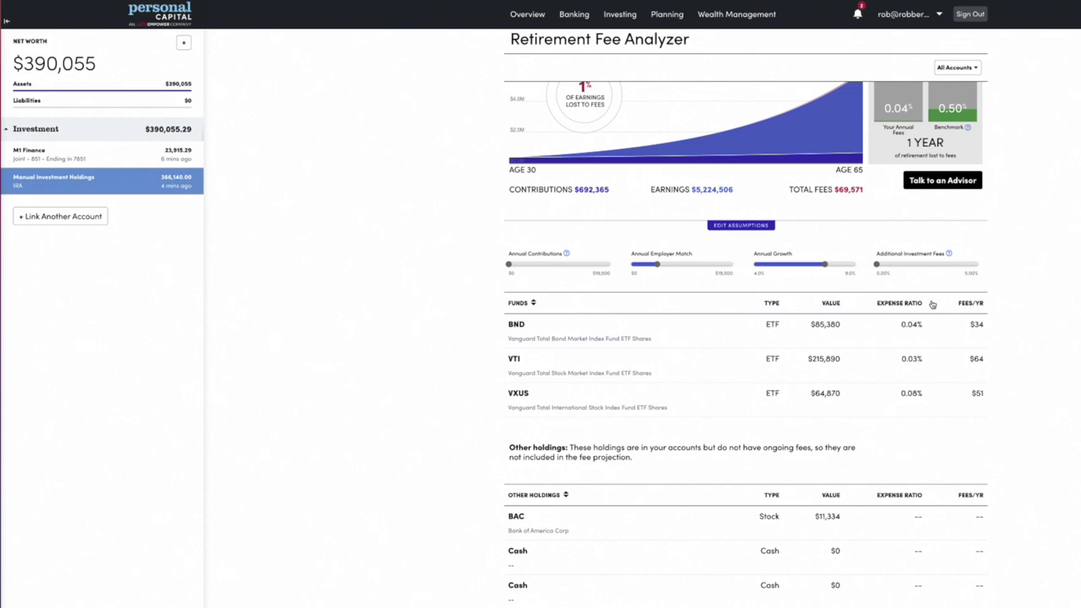
scroll(626, 287, "down", 1)
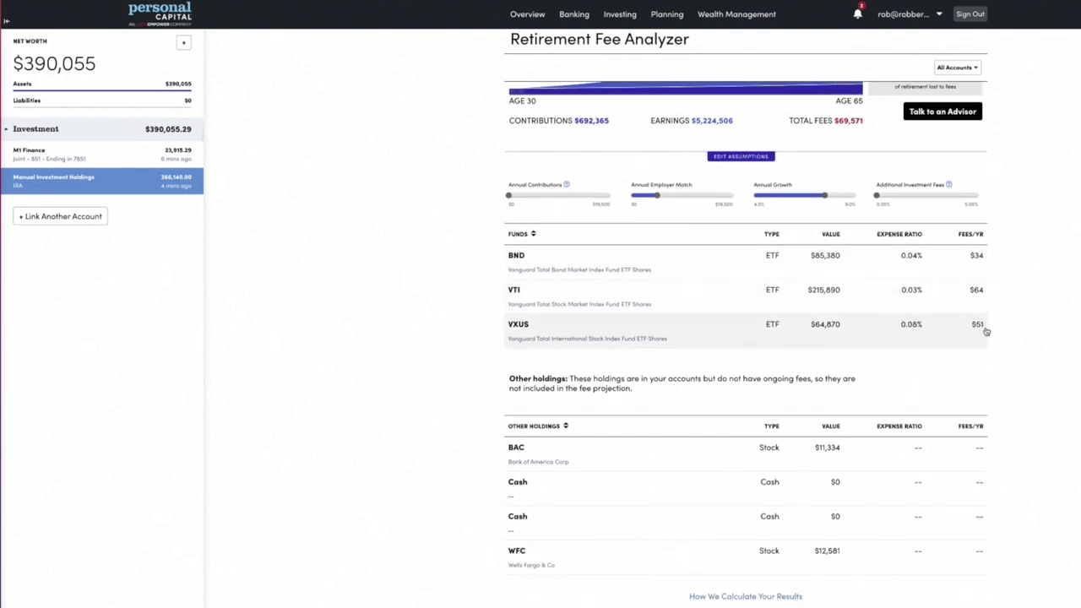
scroll(983, 338, "down", 1)
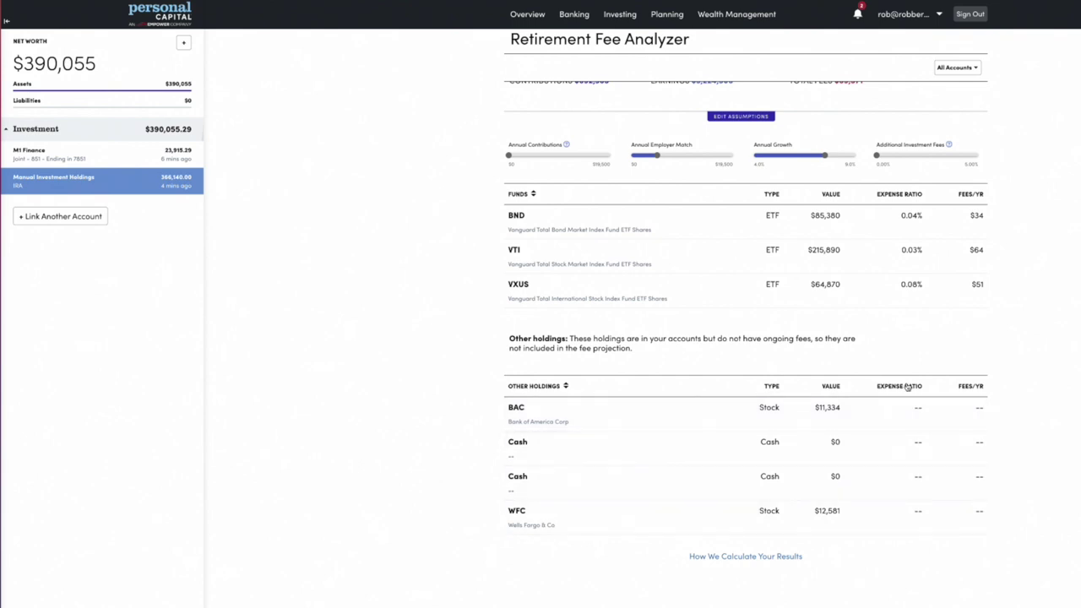
scroll(908, 387, "up", 2)
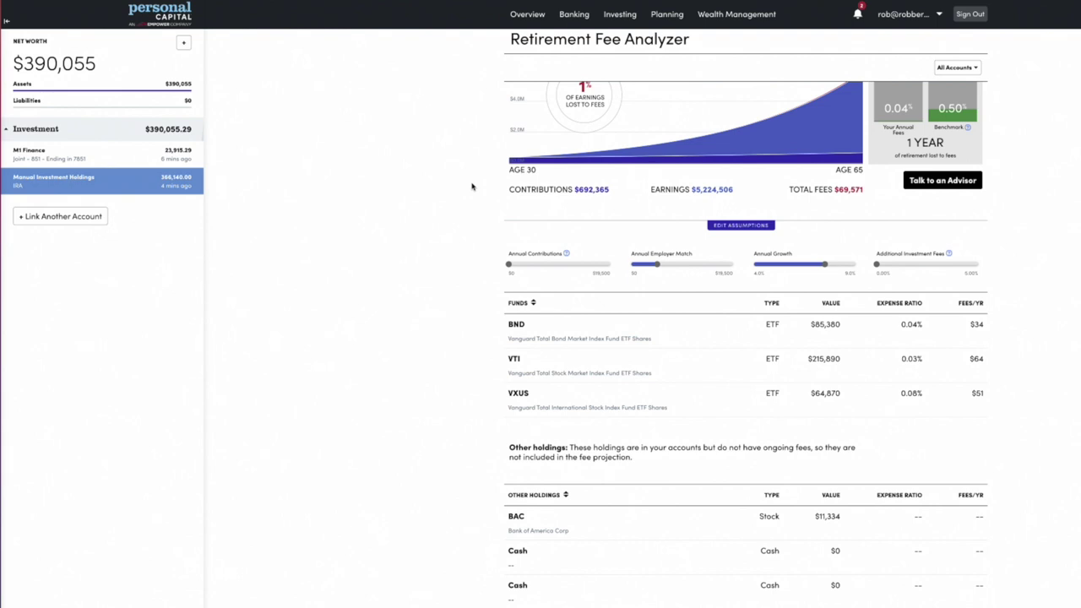
View the portfolio's asset allocation and drill into US Stocks for the Large Cap Value and Mid Cap Core holdings.
mouse_move(651, 154)
mouse_move(617, 16)
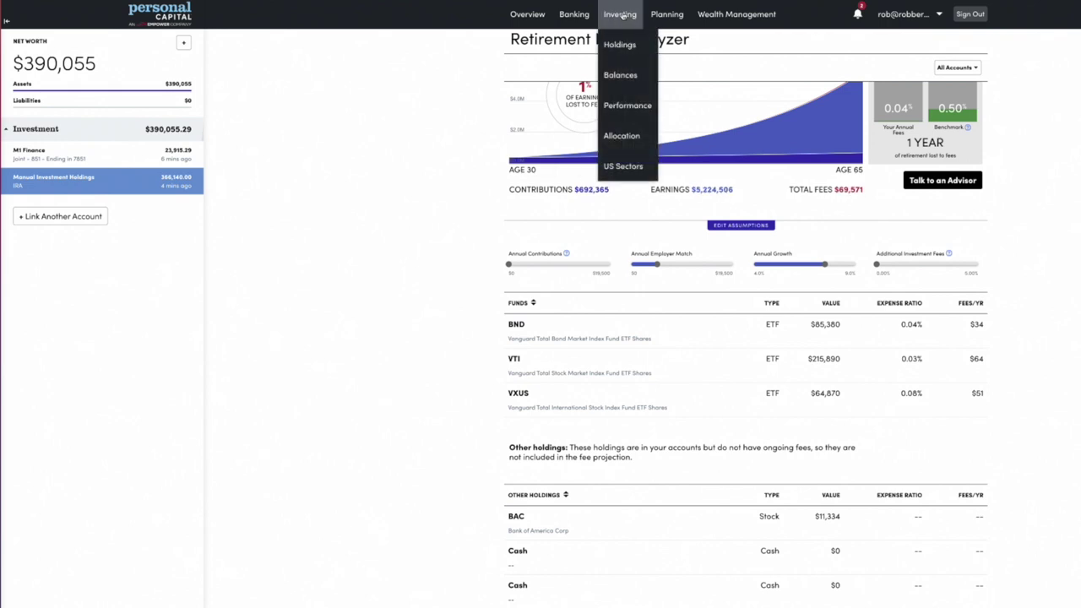
left_click(627, 136)
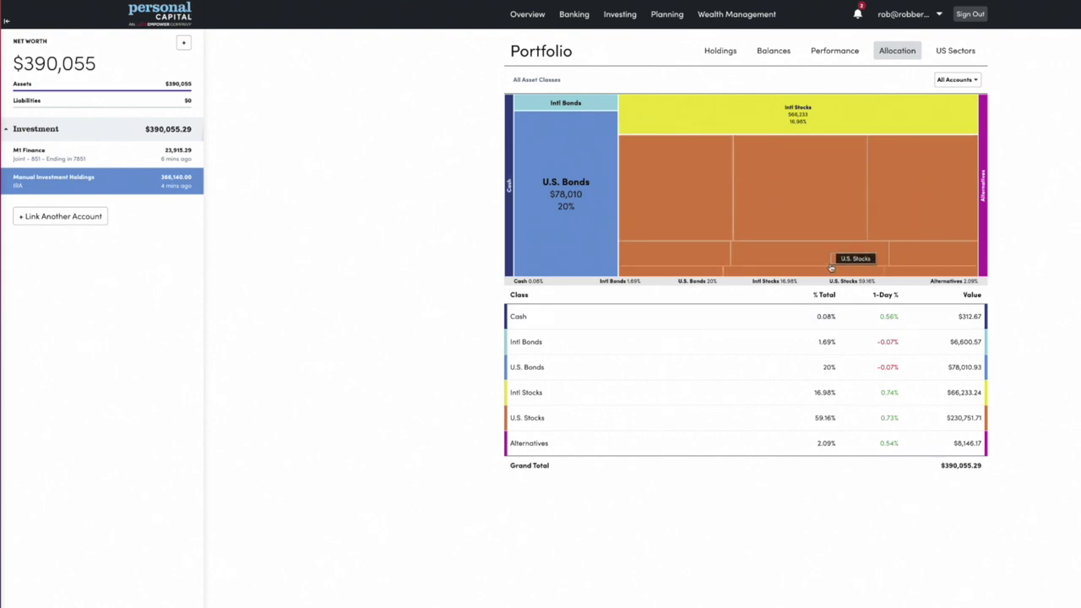
left_click(790, 191)
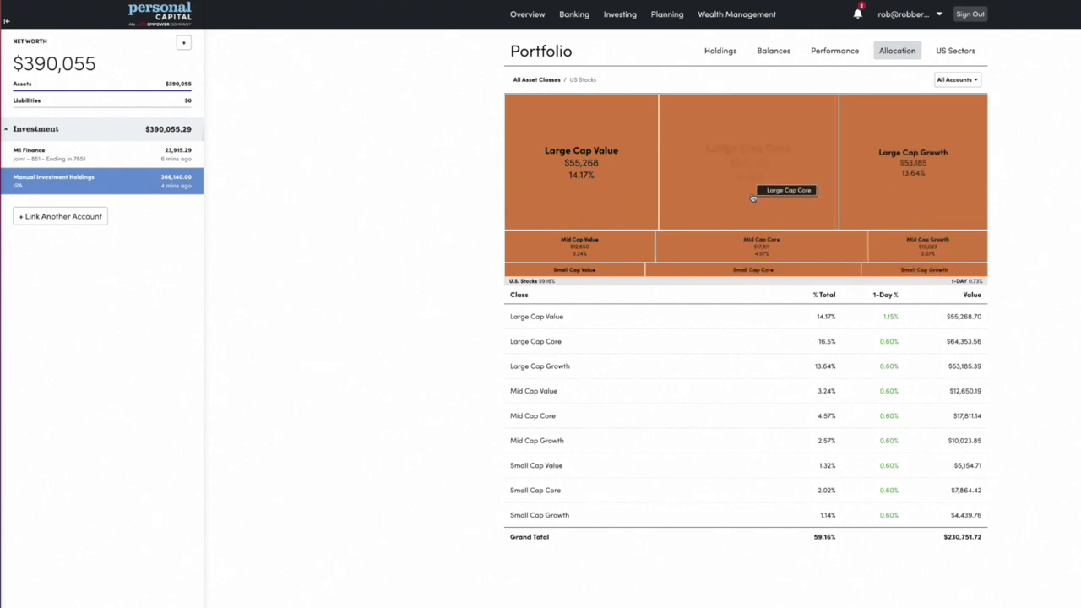
left_click(574, 174)
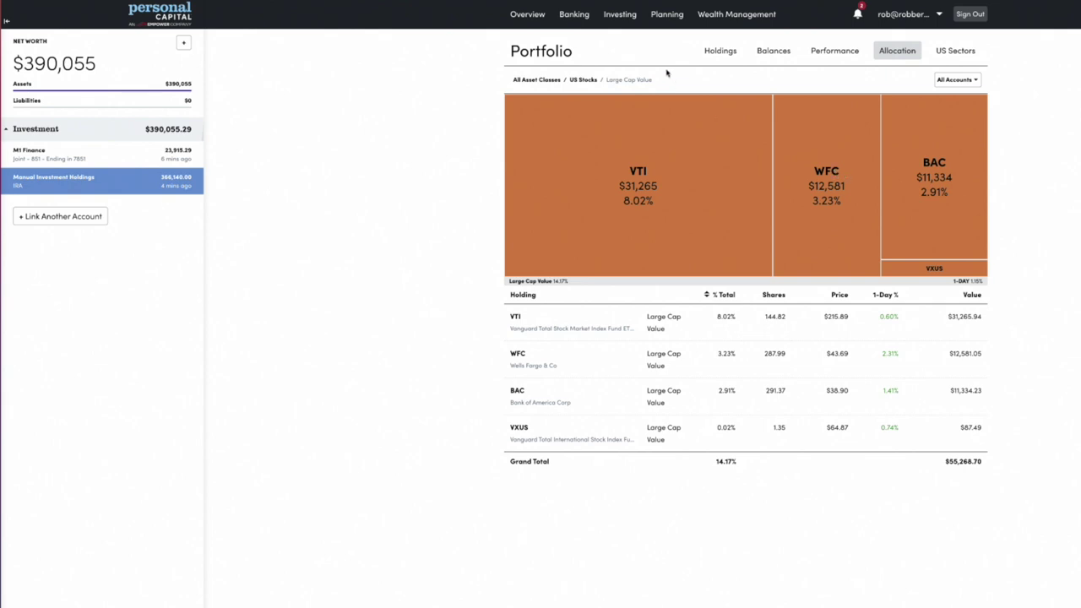
left_click(582, 79)
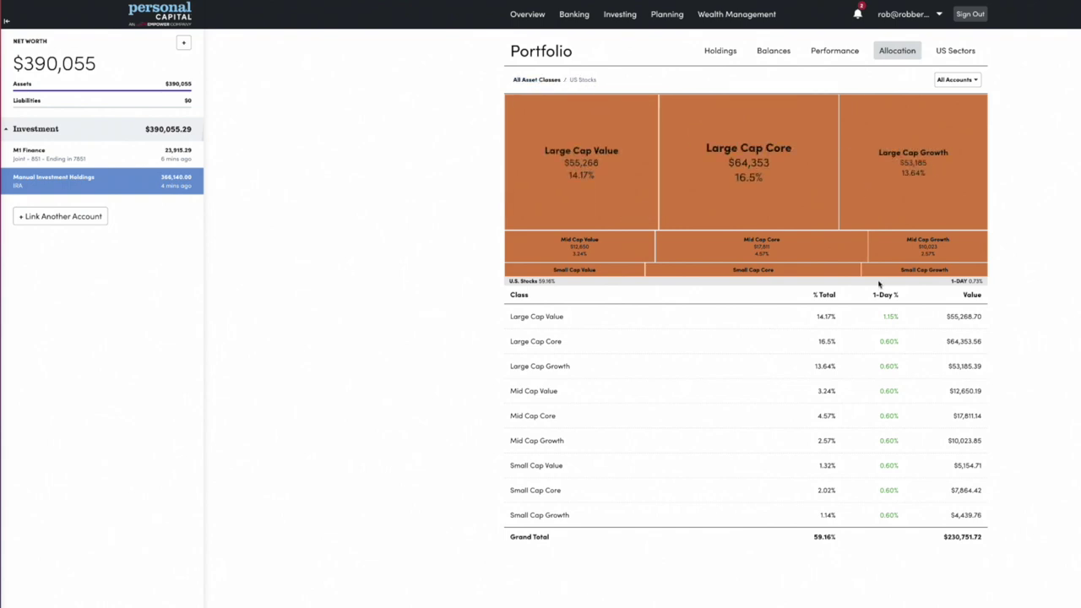
left_click(763, 251)
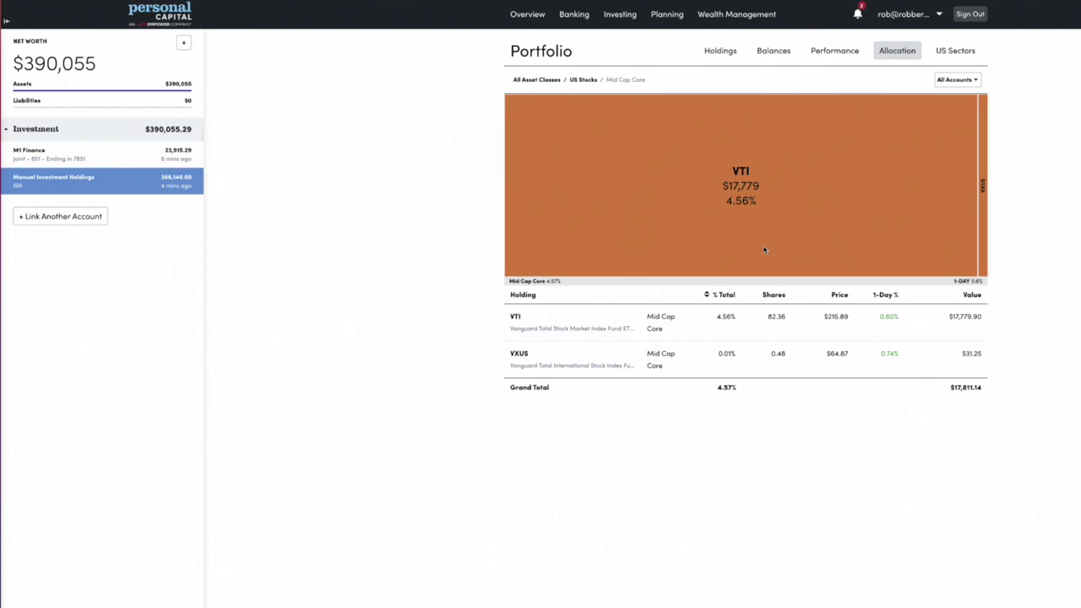
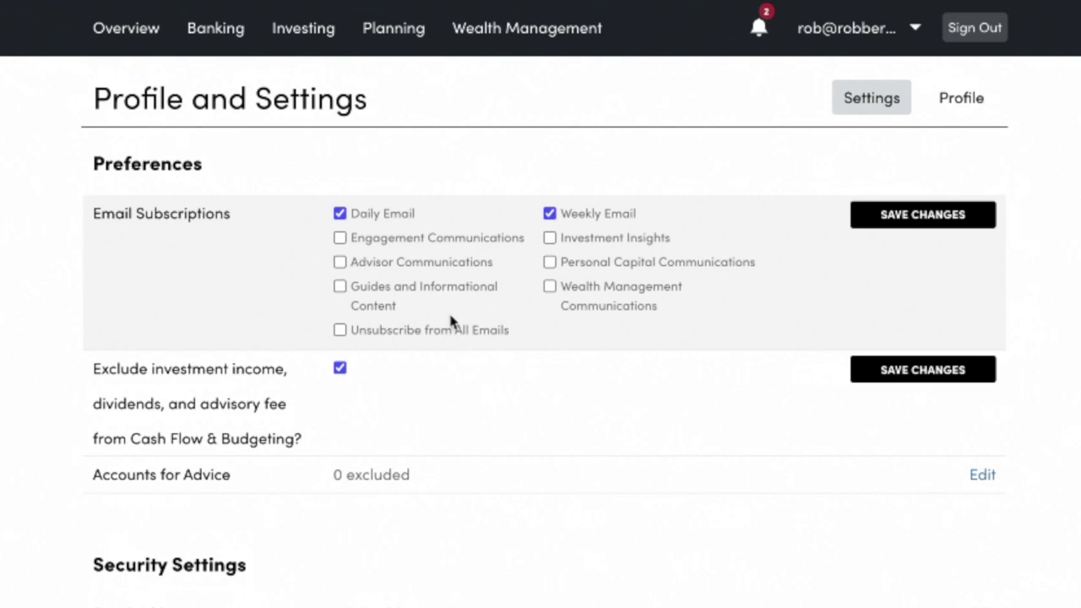
Deselect the Daily Email and Weekly Email subscriptions in the profile preferences.
left_click(339, 213)
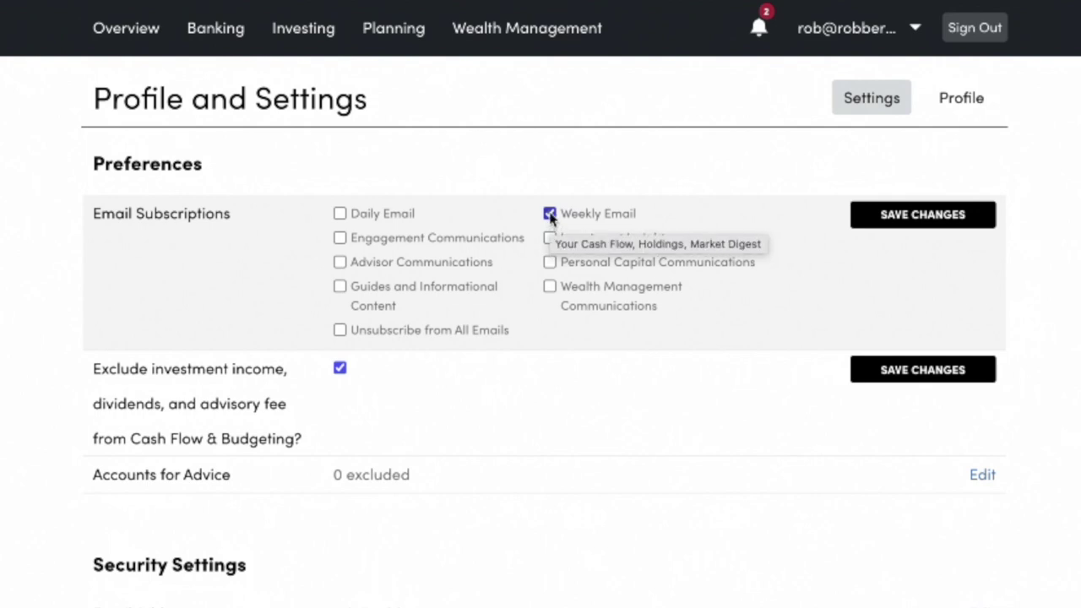
left_click(550, 215)
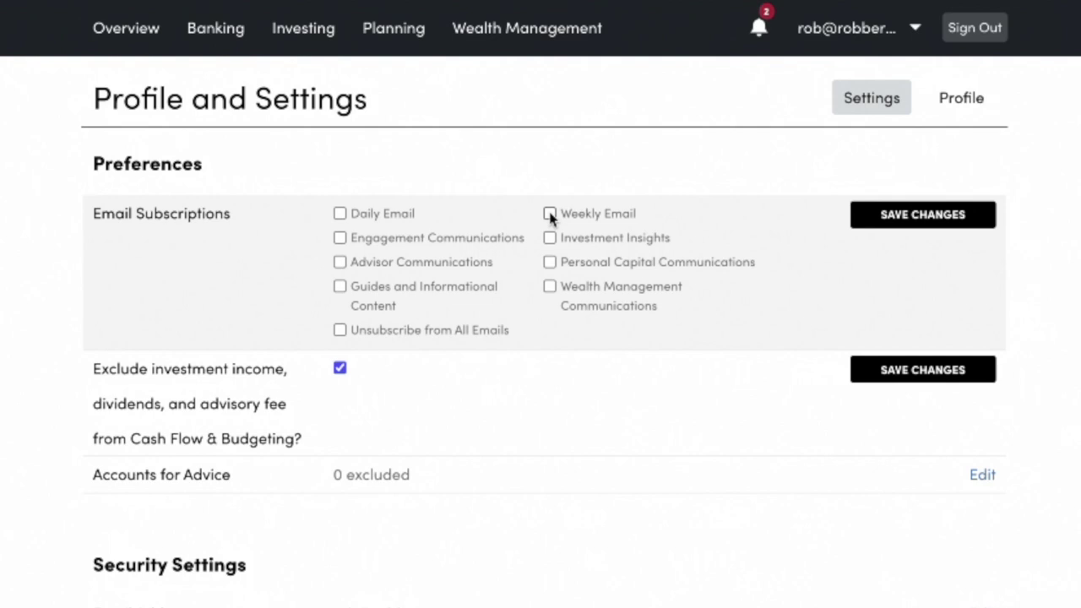
Open the Retirement Planner and enter the first name, the birth year and a retirement age of 65.
mouse_move(372, 29)
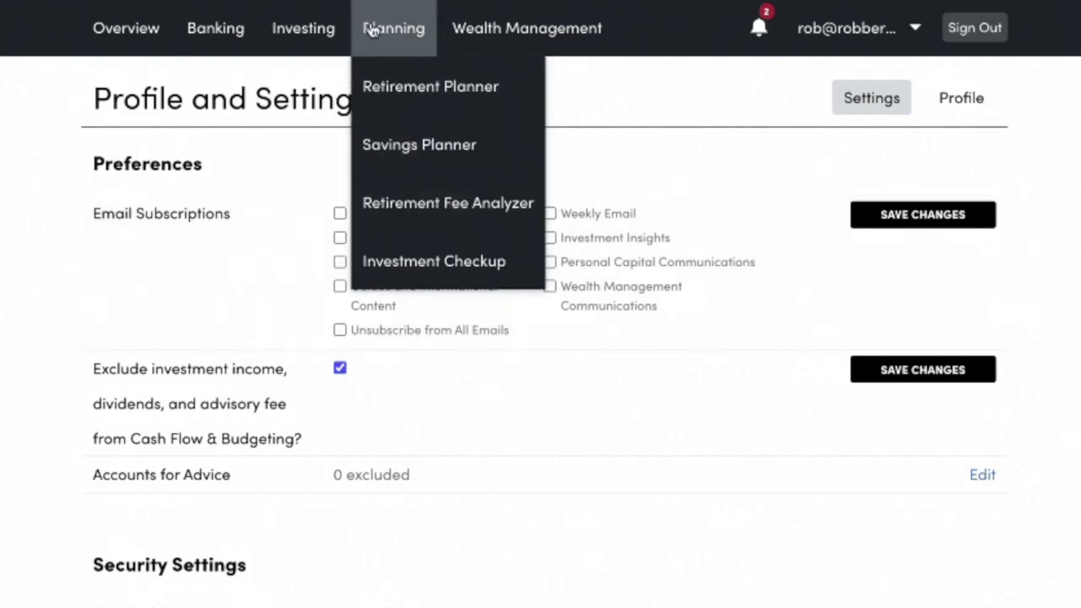
left_click(413, 88)
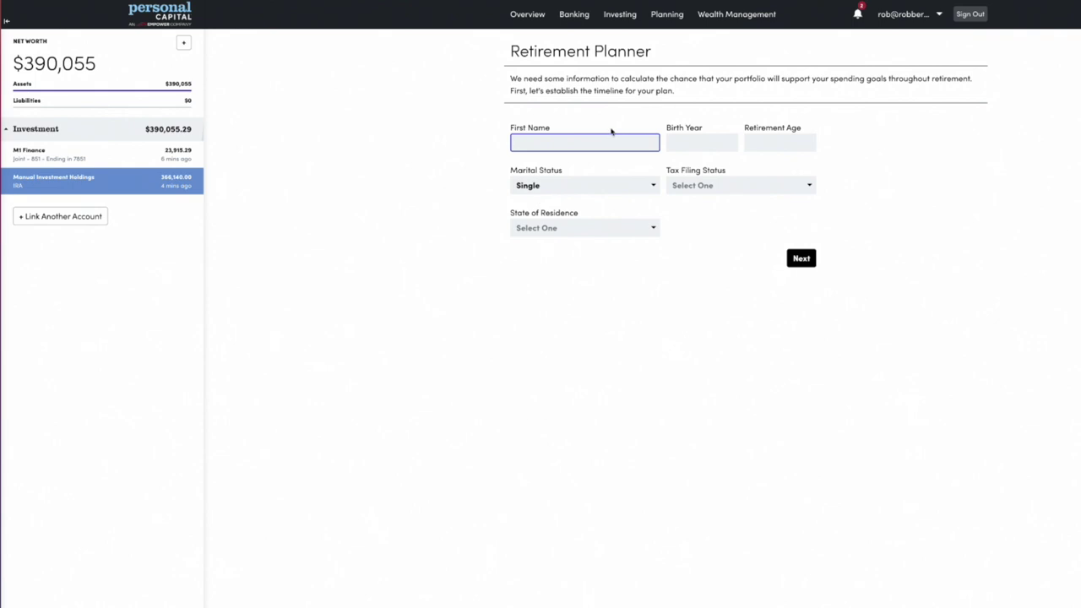
type("Rob")
key("Tab")
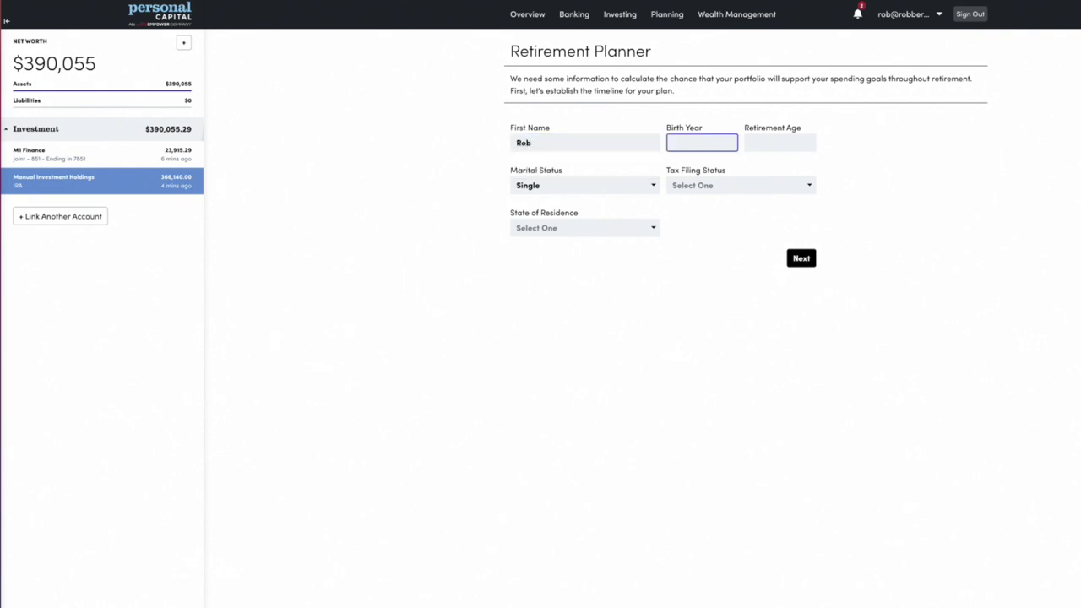
type("1980")
key("Tab")
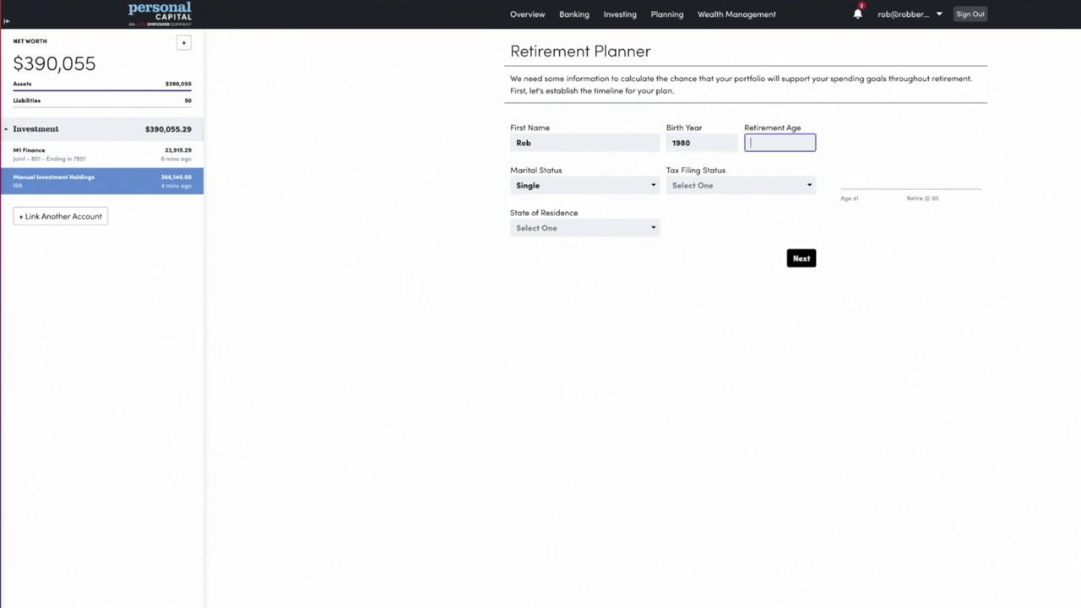
type("65")
Set the tax filing status to Single and the state of residence to Alaska, and continue to the savings questions.
left_click(722, 186)
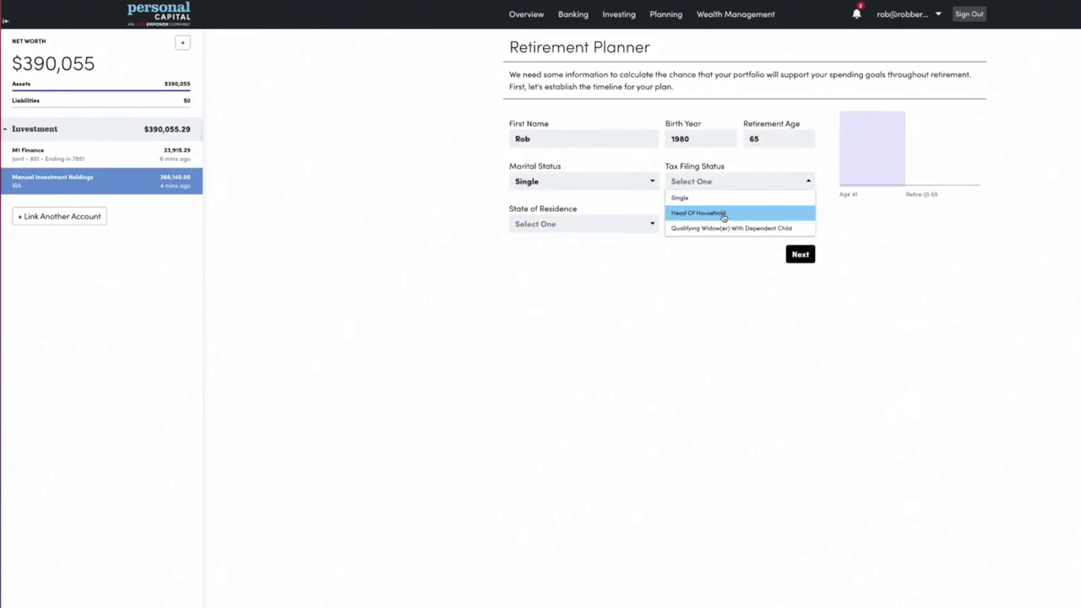
left_click(719, 200)
left_click(578, 229)
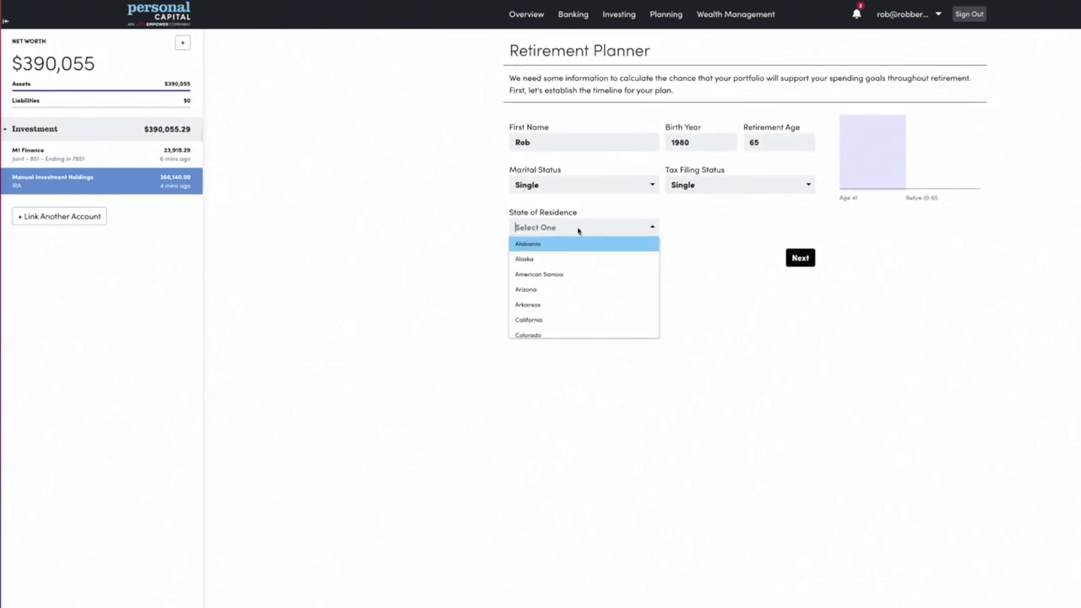
left_click(578, 257)
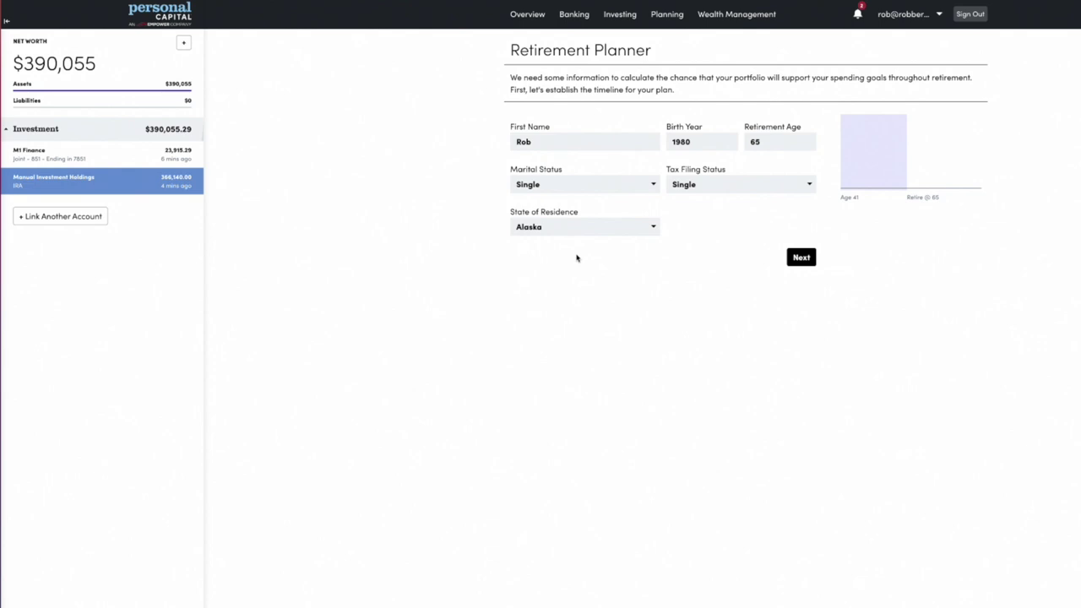
left_click(798, 259)
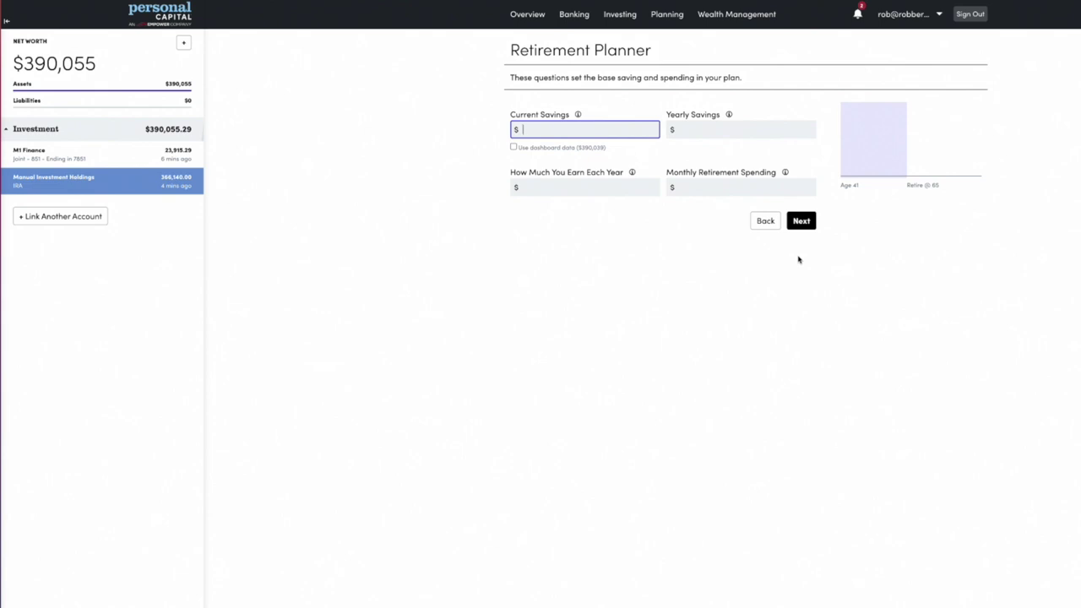
type("150000")
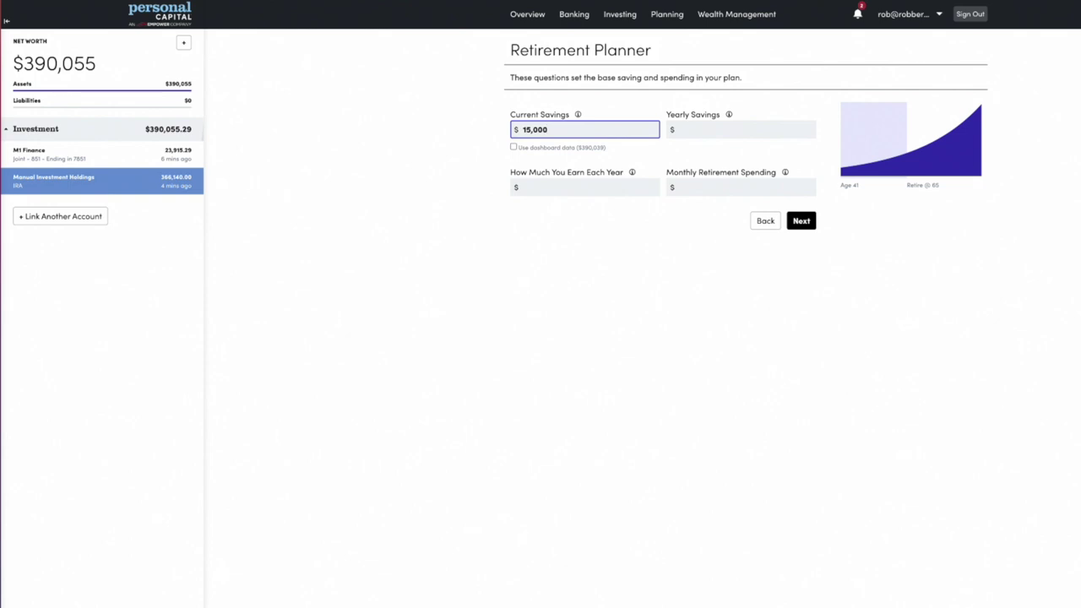
key("BackSpace")
key("BackSpace")
key("BackSpace")
key("BackSpace")
key("BackSpace")
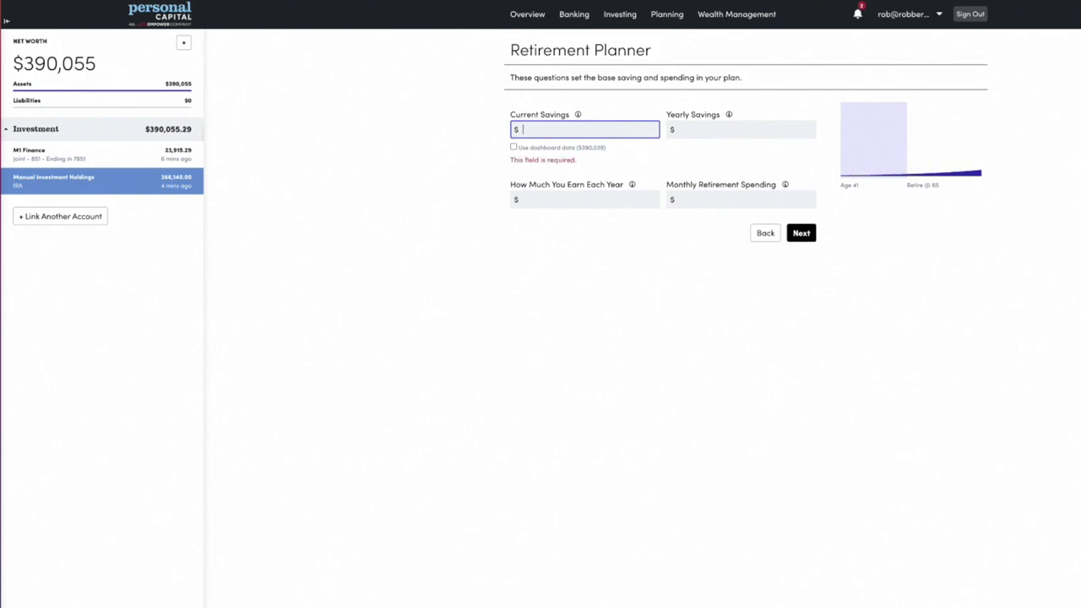
Use the dashboard data for current savings, and enter yearly savings of $15,000 and yearly earnings of $75,000.
left_click(514, 147)
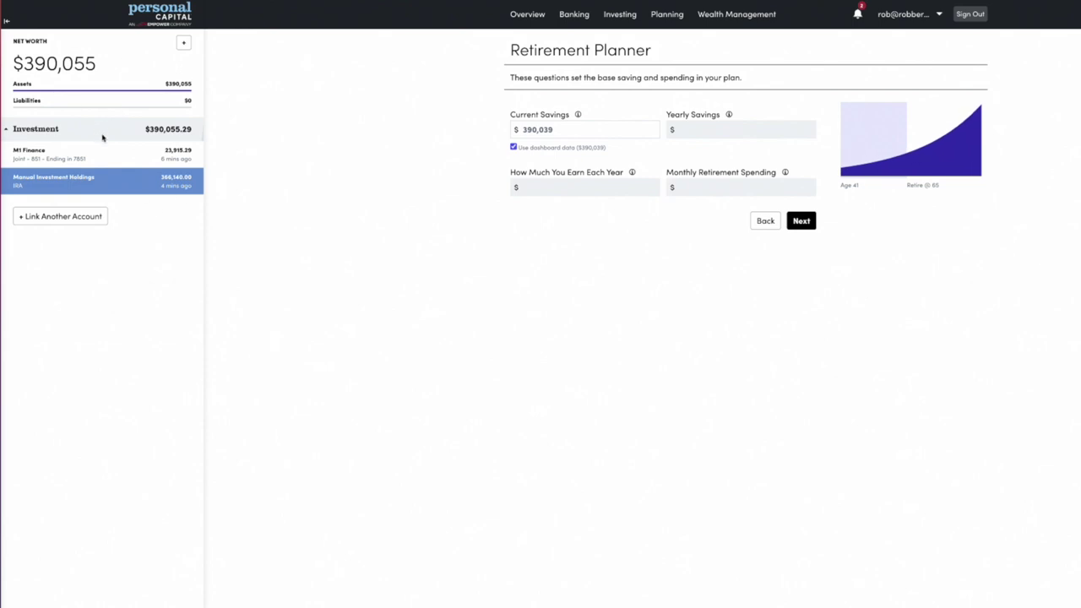
left_click(715, 132)
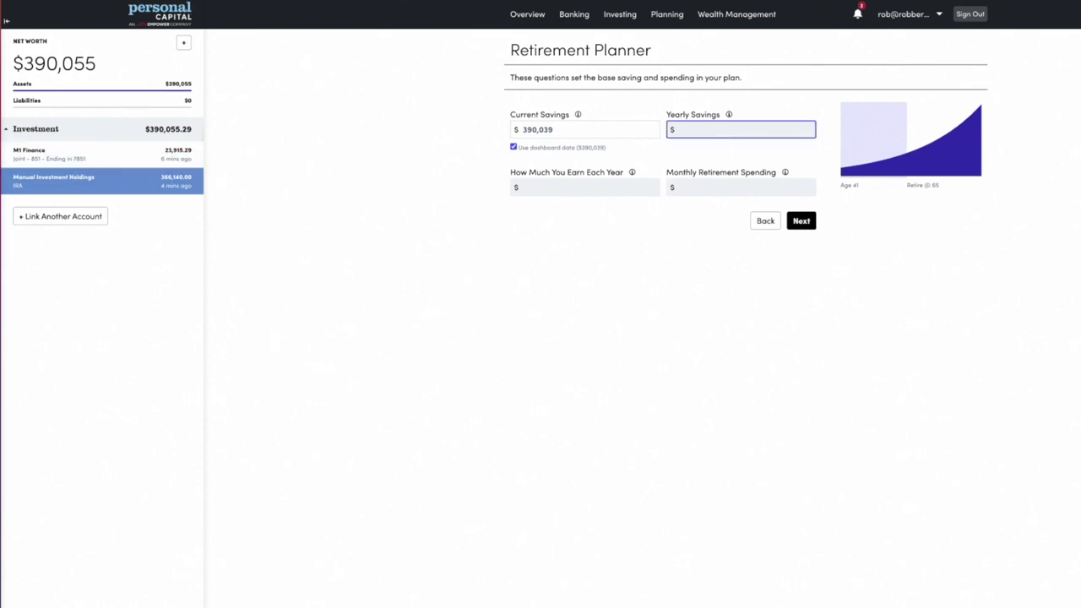
type("150000")
left_click(616, 188)
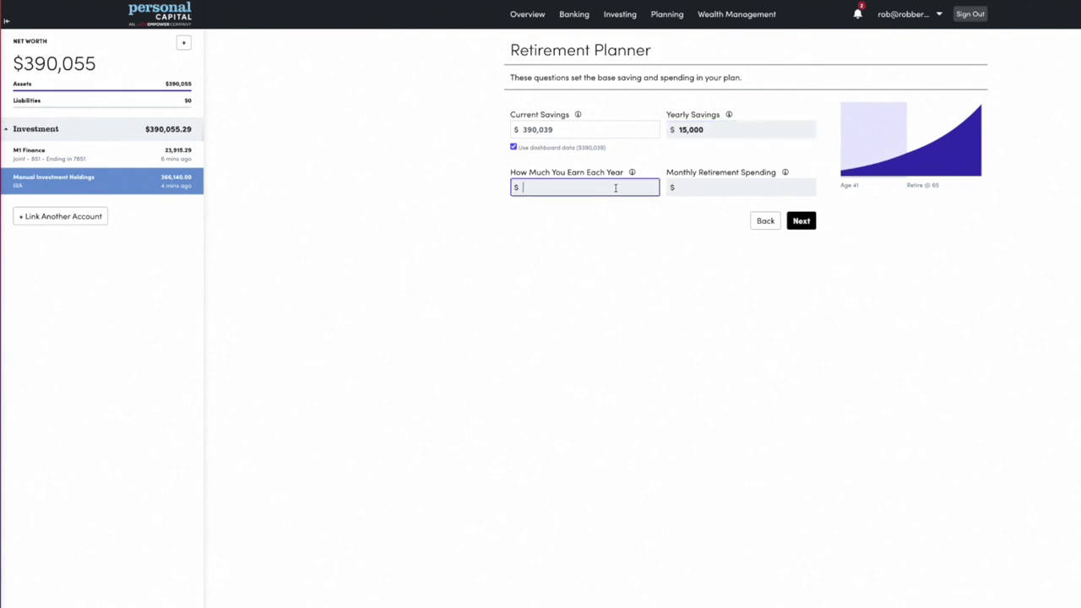
type("750000")
Check the hint for monthly retirement spending and set the amount to $10,000.
left_click(785, 173)
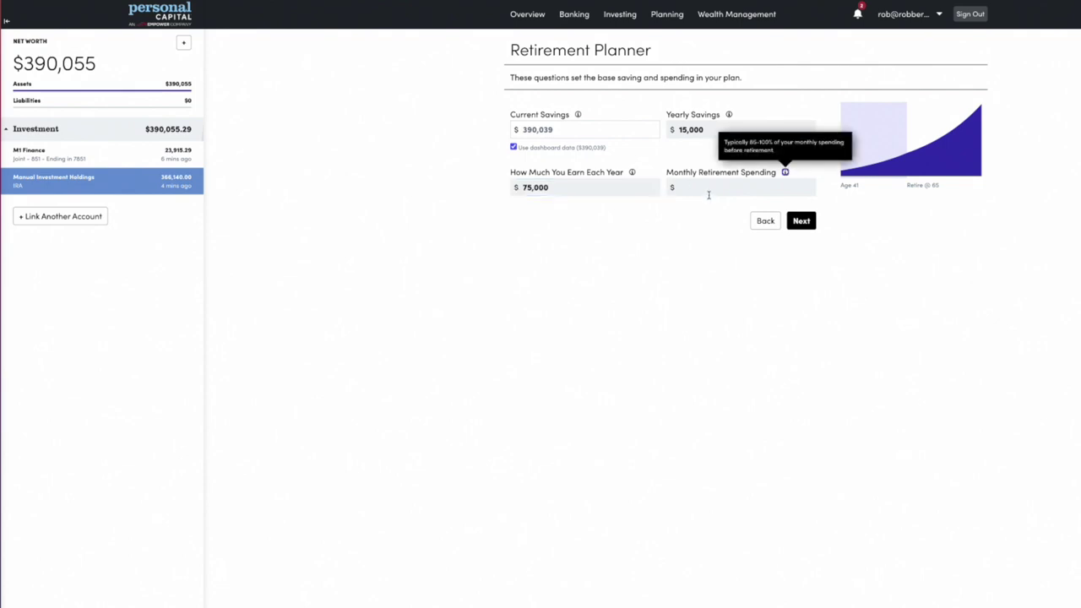
left_click(709, 190)
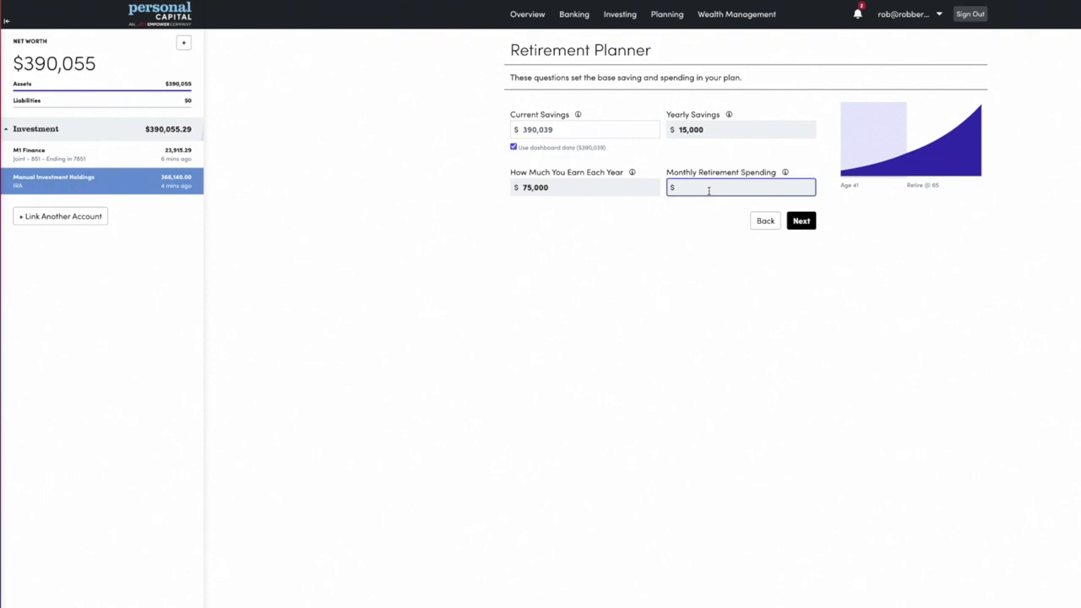
type("100000")
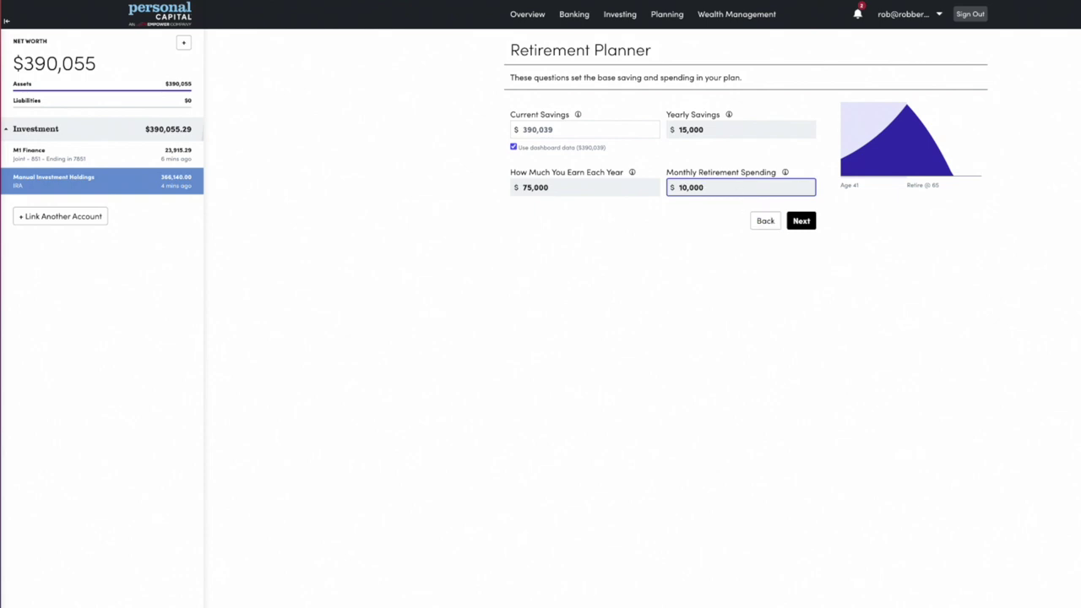
double_click(681, 188)
type("50000")
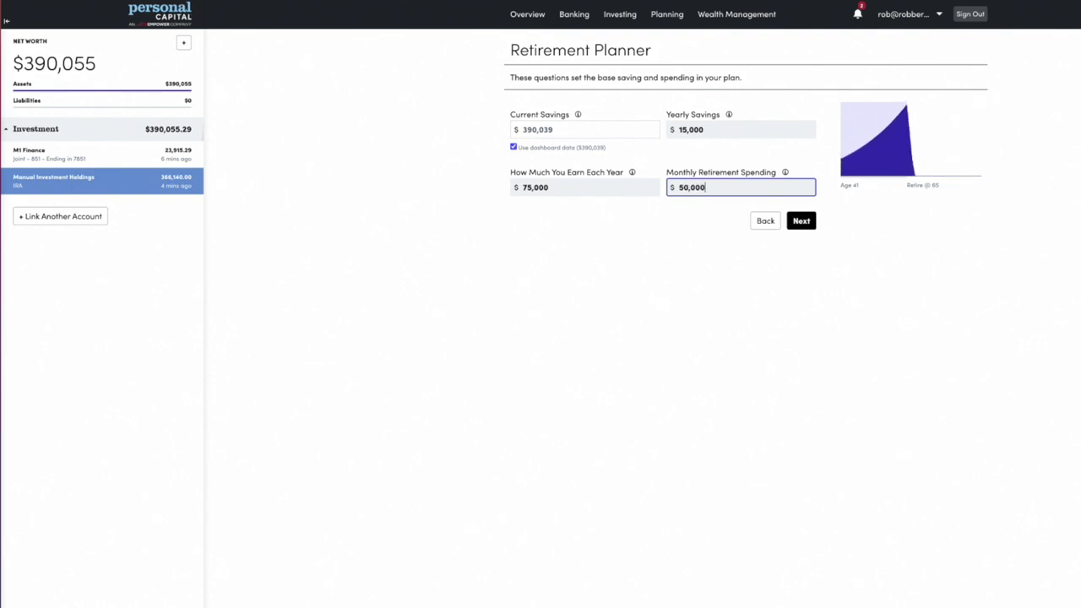
key("BackSpace")
key("BackSpace")
key("BackSpace")
key("BackSpace")
key("BackSpace")
type("10")
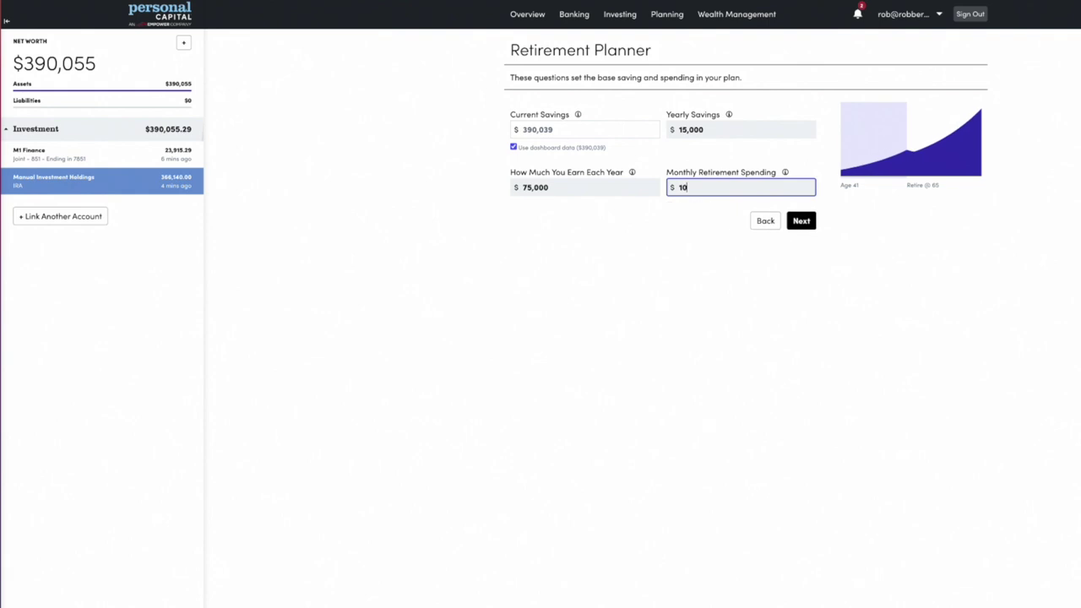
type(",000")
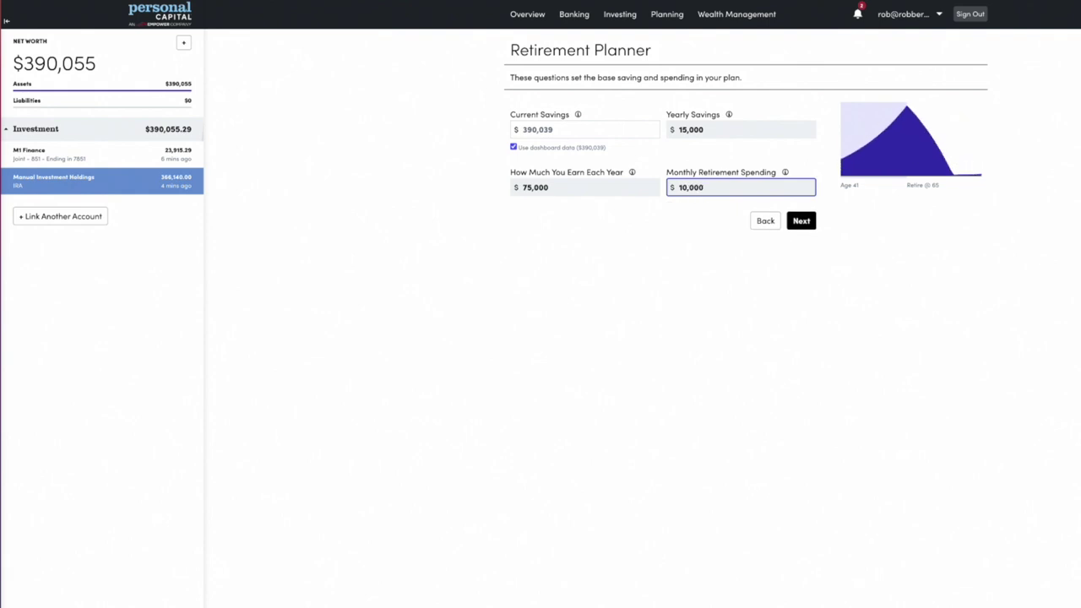
Finish the planner setup without adding any children and dismiss the pop-up over the retirement projection.
left_click(802, 221)
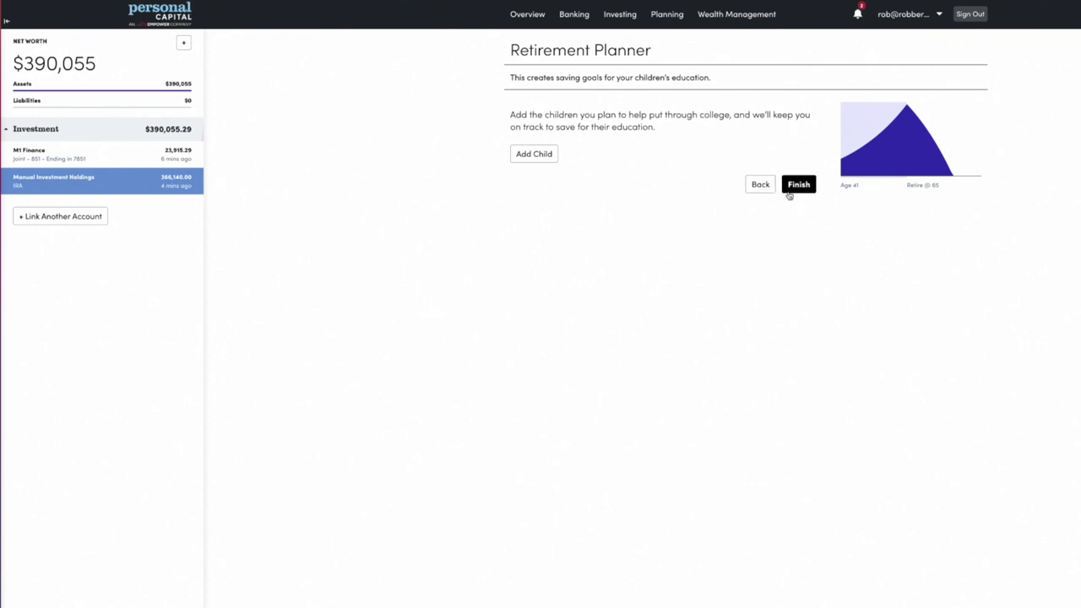
left_click(789, 193)
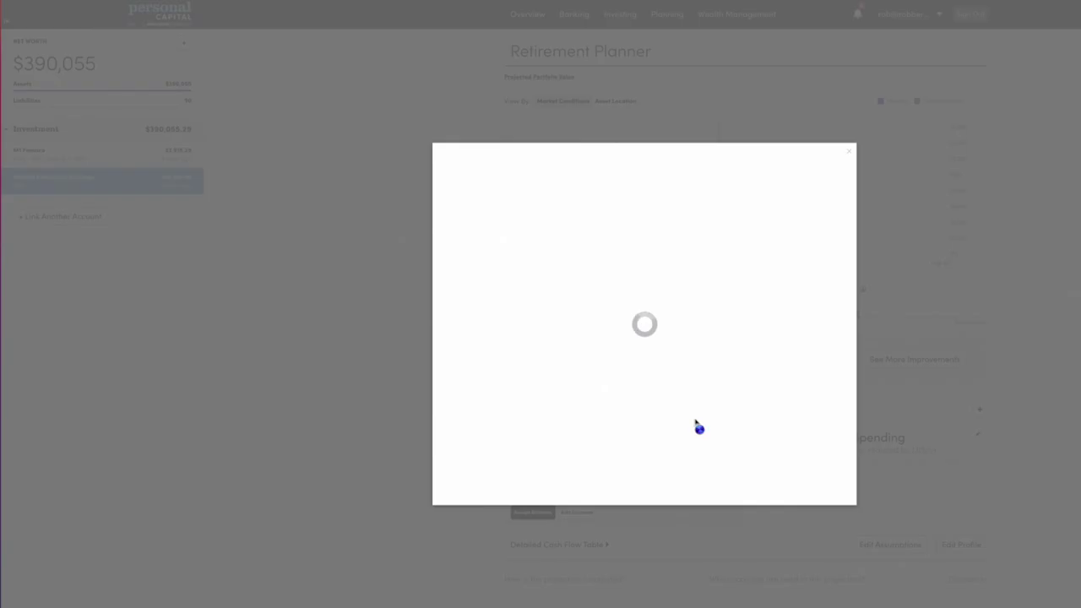
left_click(850, 155)
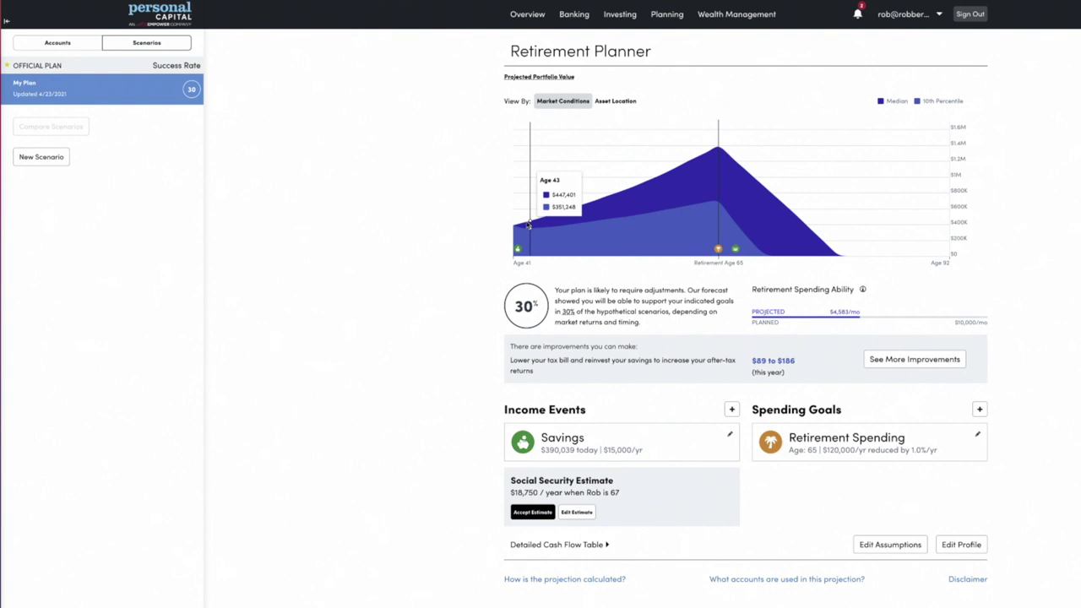
Accept the Social Security estimate as an income event in the retirement plan.
scroll(412, 332, "down", 1)
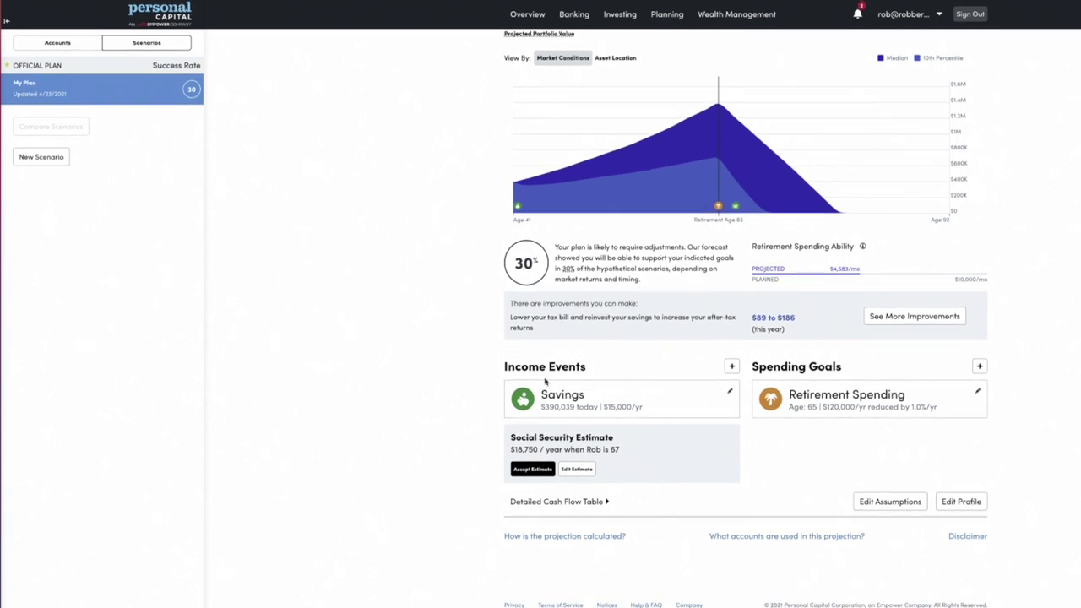
left_click(532, 467)
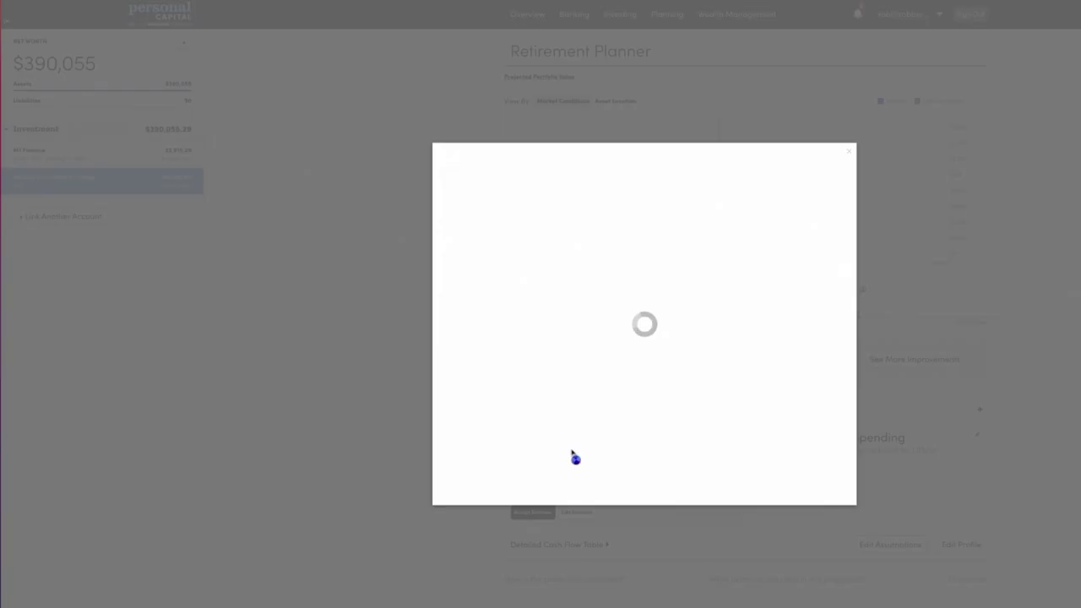
left_click(850, 153)
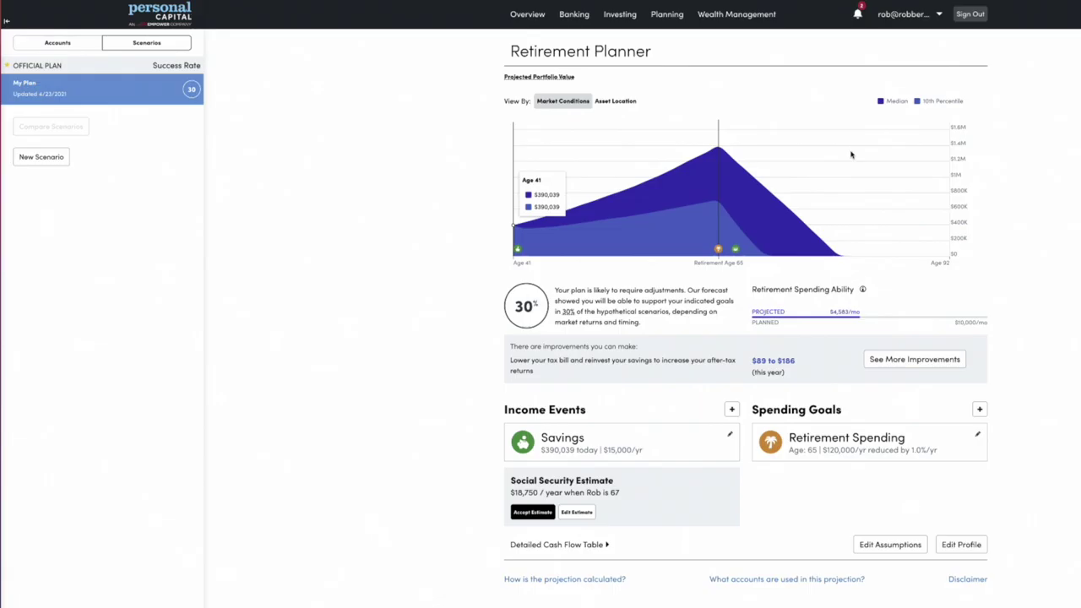
left_click(533, 513)
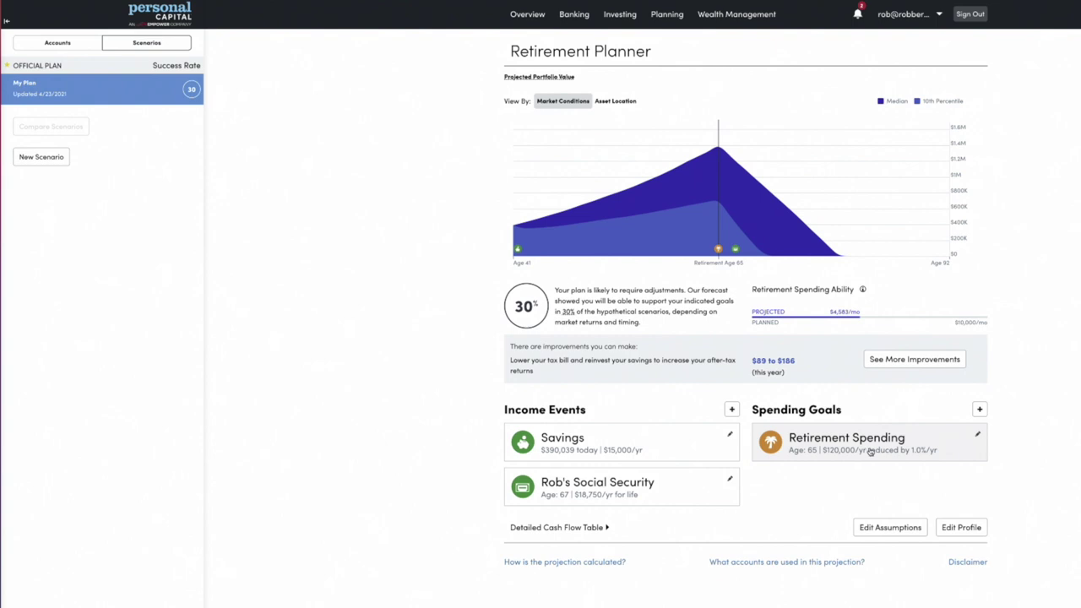
Add a Vacation spending goal of $25,000 that occurs once at age 65, and save it.
left_click(980, 410)
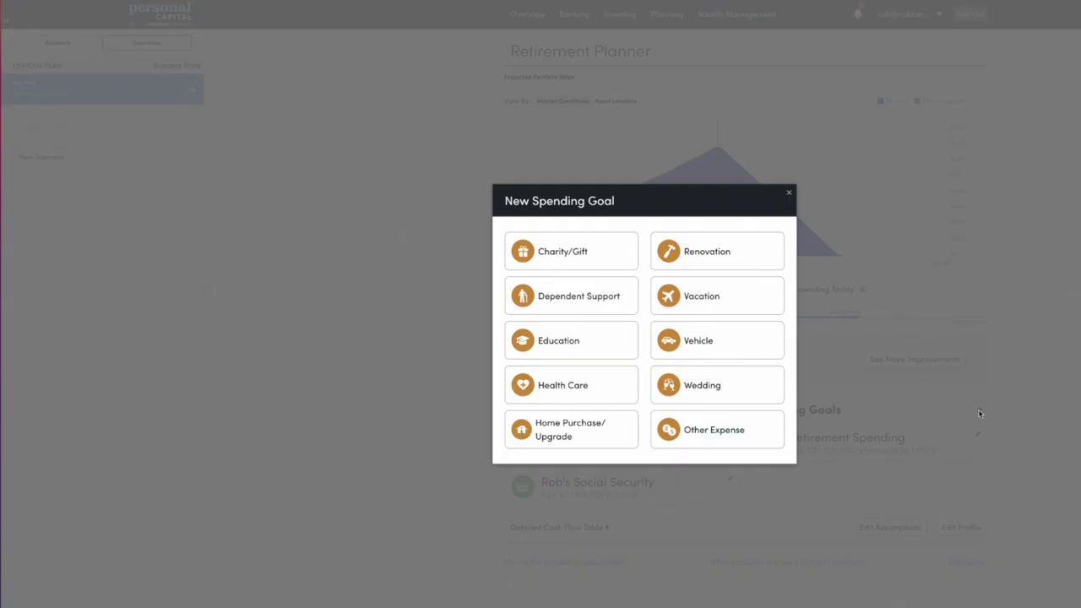
left_click(709, 287)
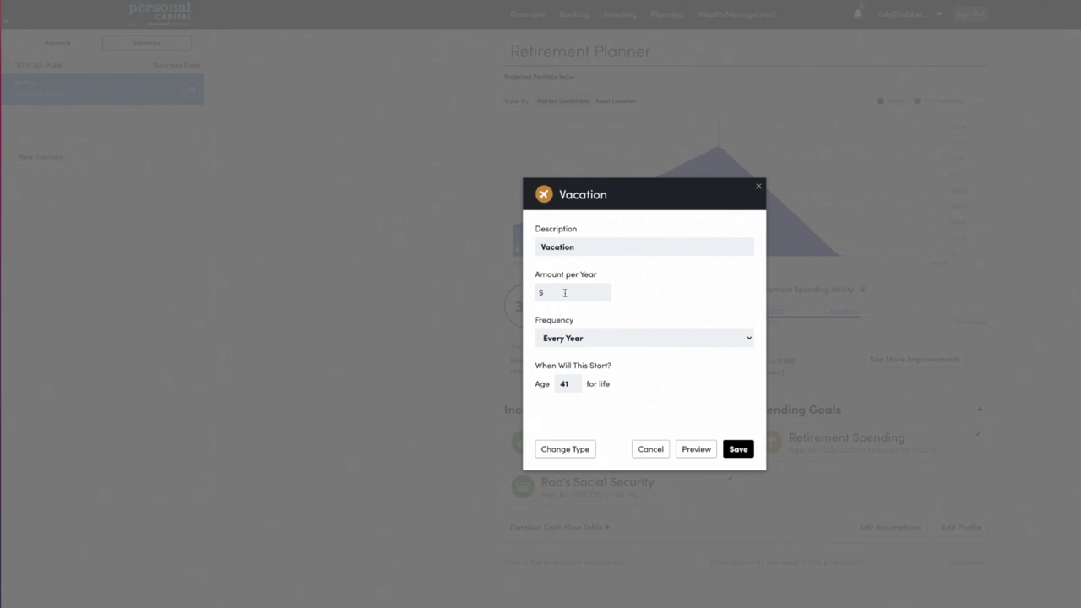
left_click(584, 339)
left_click(579, 324)
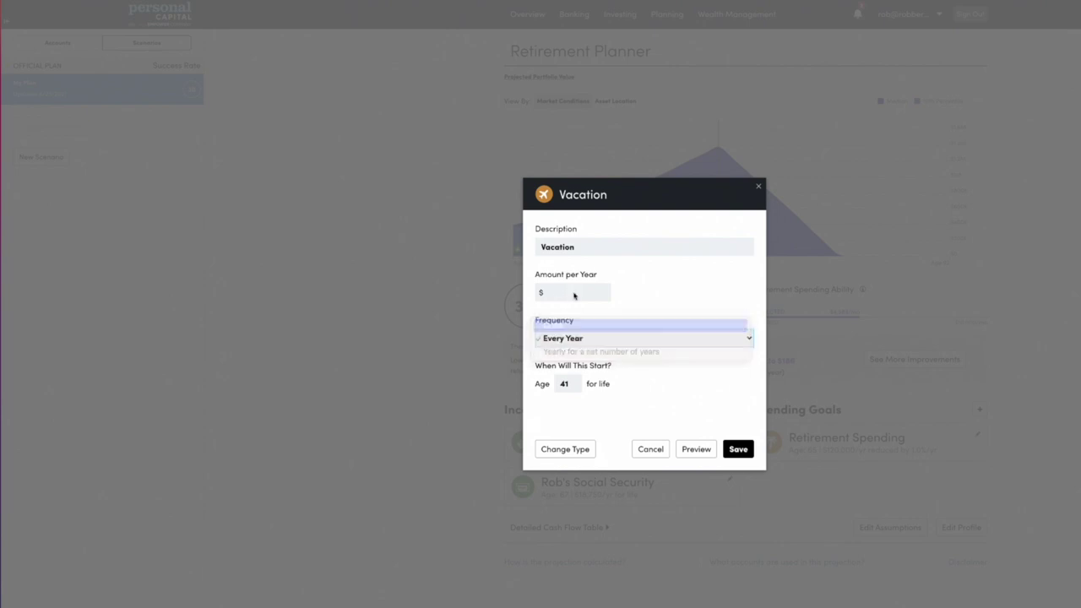
left_click(574, 293)
type("25,000")
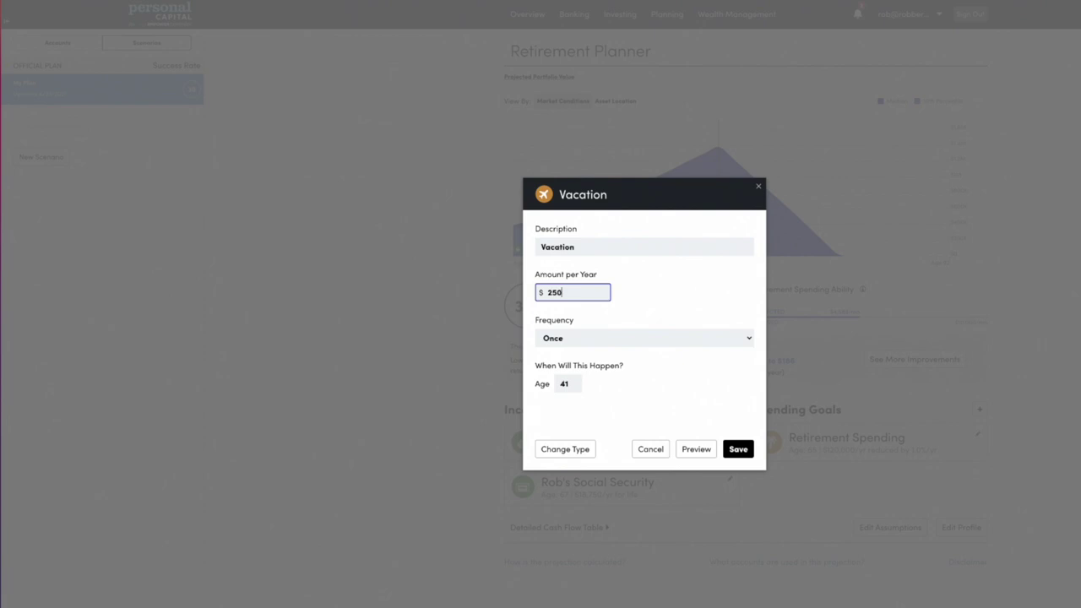
double_click(573, 385)
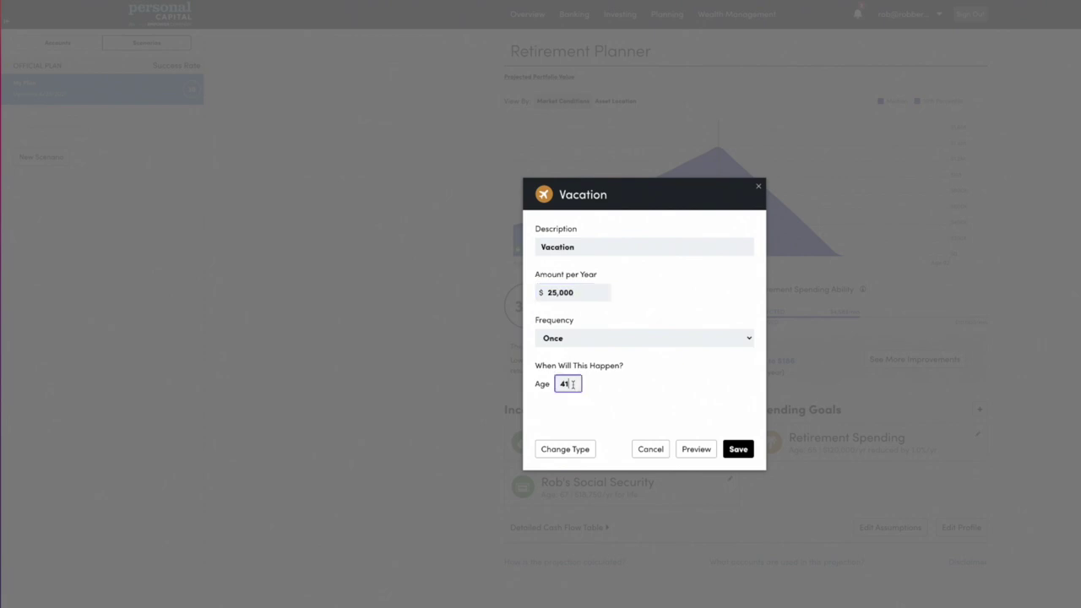
type("65")
left_click(738, 449)
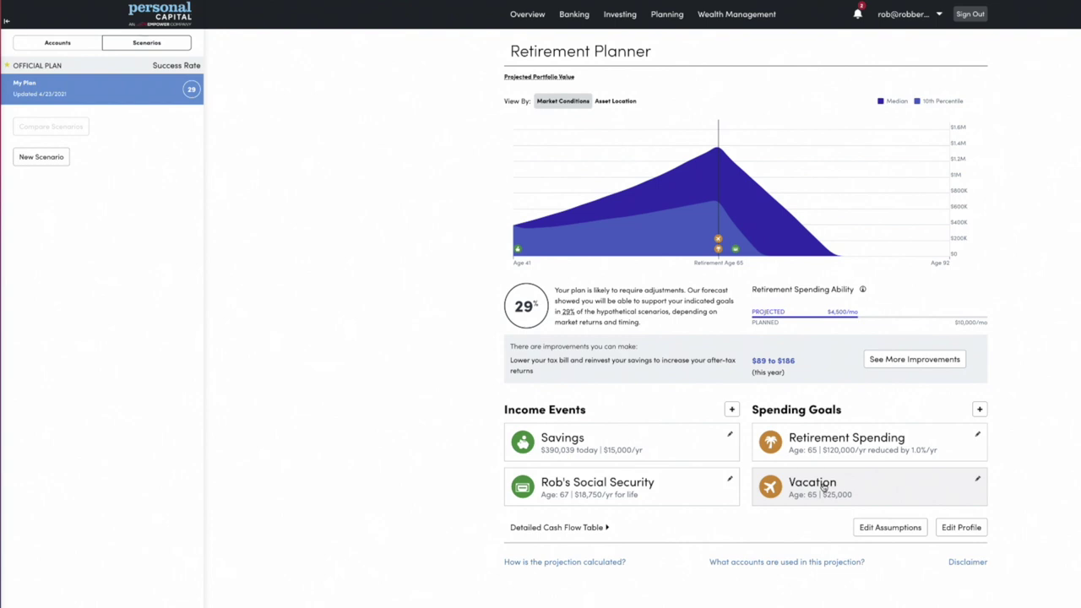
Examine the plan's assumptions for effective tax rate, inflation rate and life expectancy, and close them without saving.
left_click(886, 528)
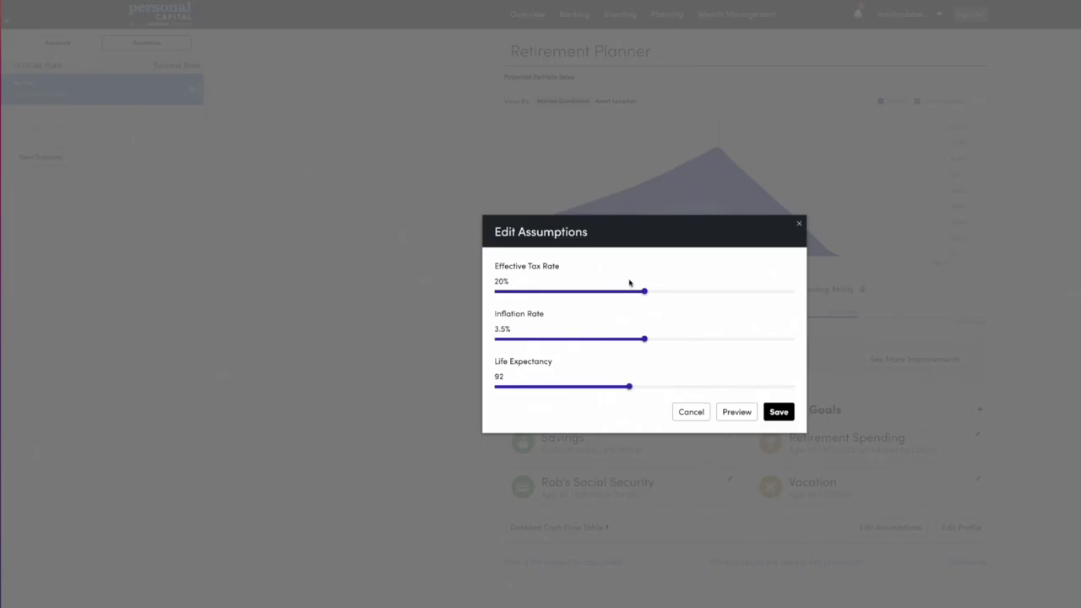
left_click(799, 224)
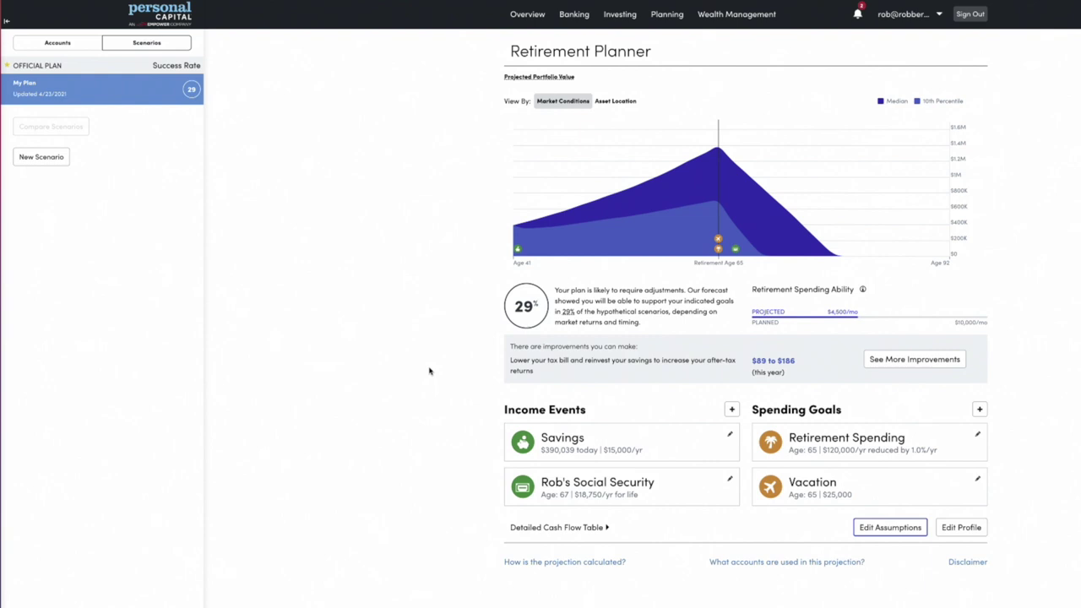